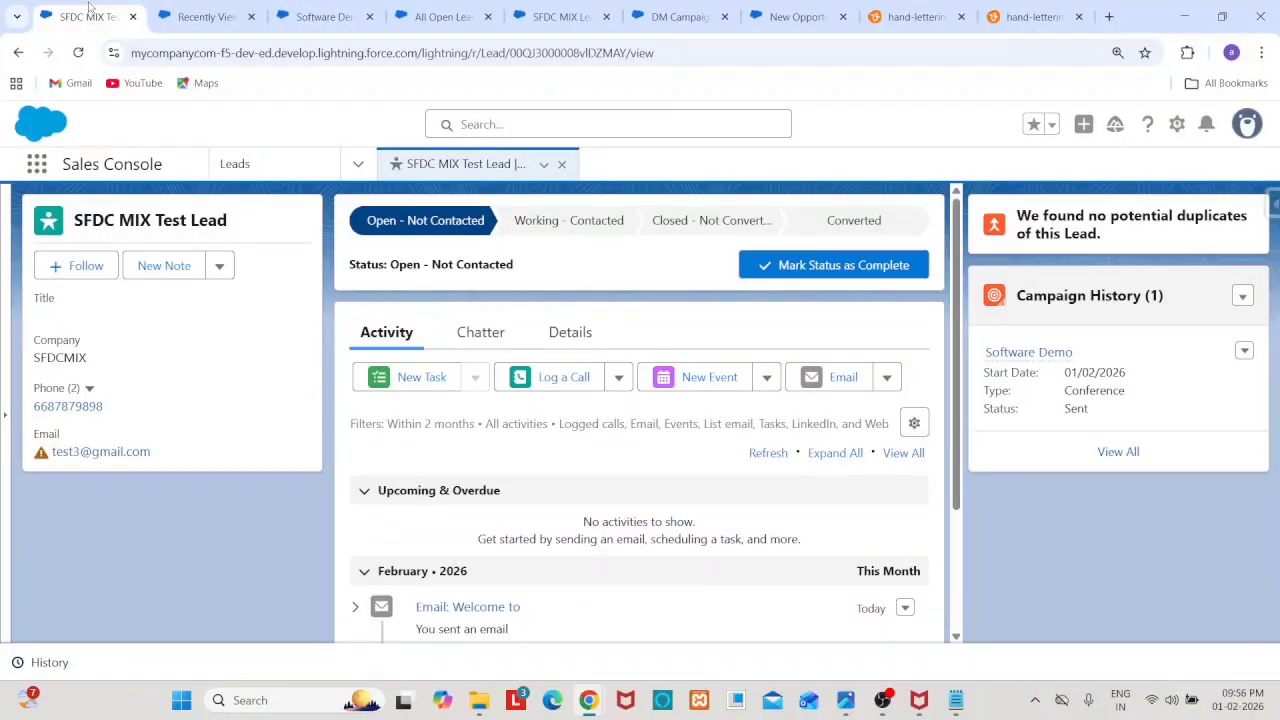
Step: Look up SFDC MIX Test Lead among the members of the Software Demo campaign
{"action": "left_click", "coordinate": [358, 14]}
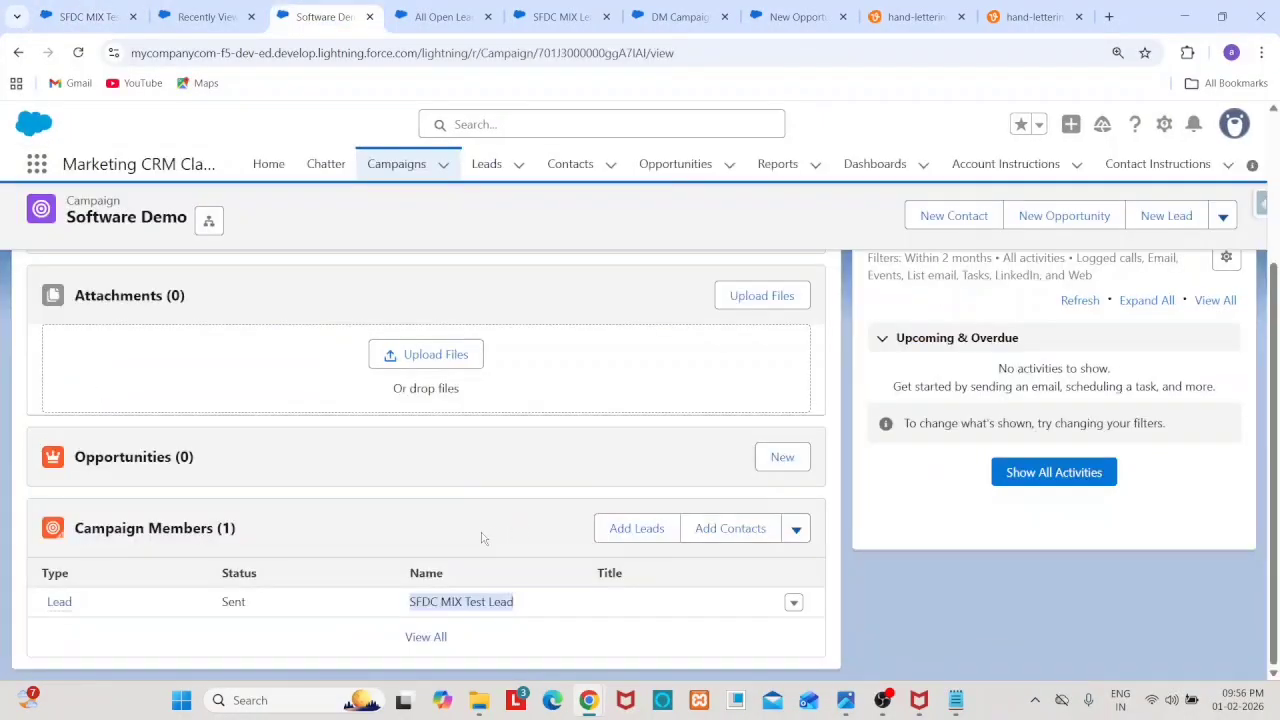
{"action": "left_click", "coordinate": [532, 607]}
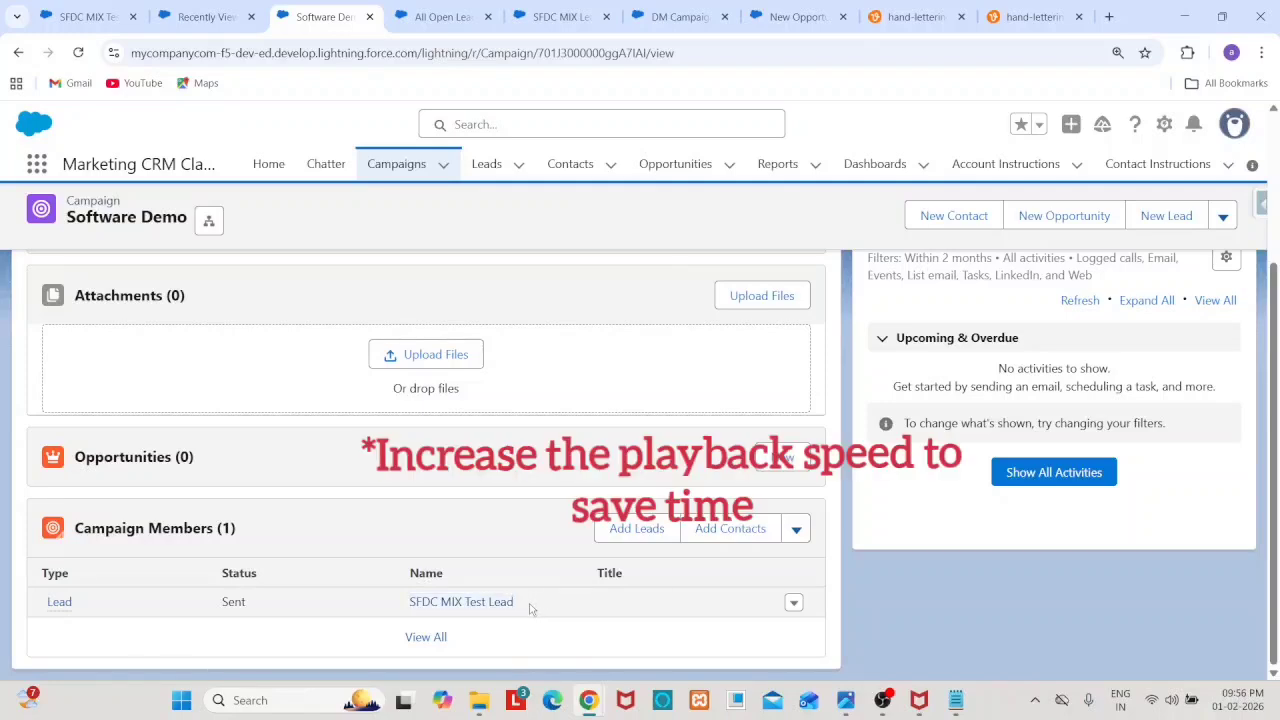
{"action": "left_click_drag", "start_coordinate": [532, 607], "coordinate": [408, 606]}
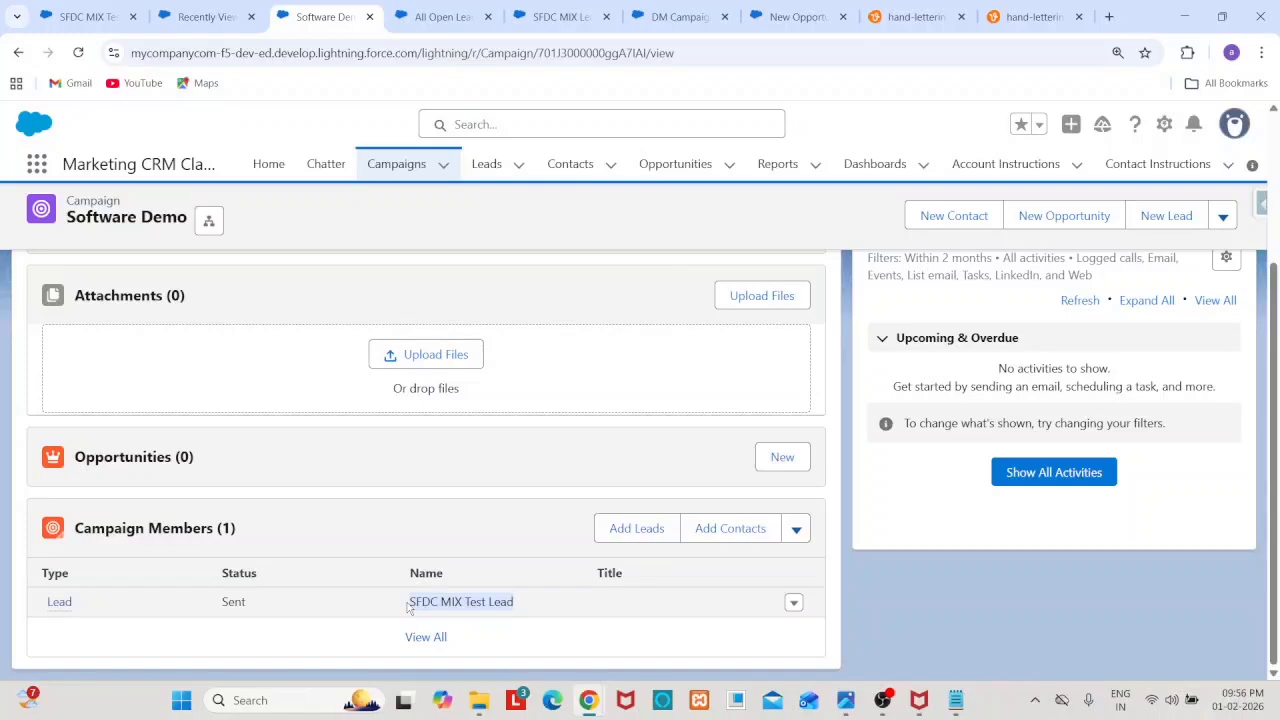
Step: Find SFDC MIX Test Lead in the Sales Console's All Open Leads list and open its record
{"action": "left_click", "coordinate": [94, 10]}
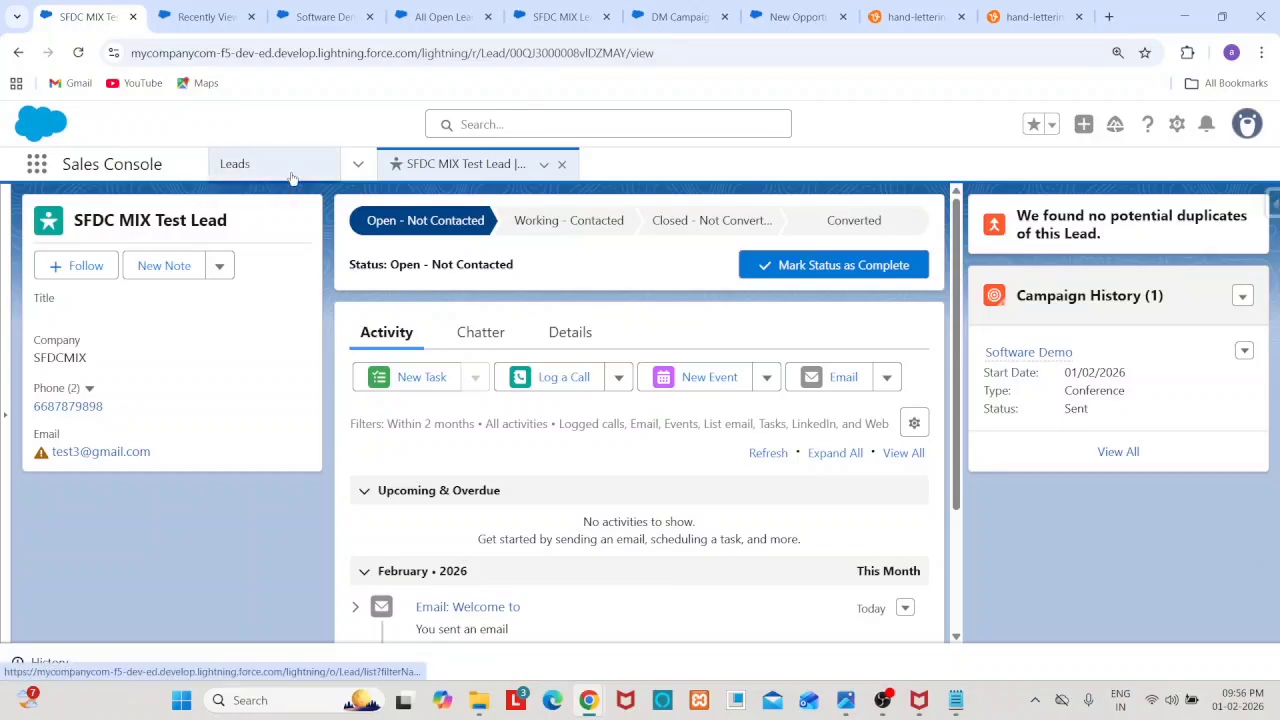
{"action": "left_click", "coordinate": [248, 168]}
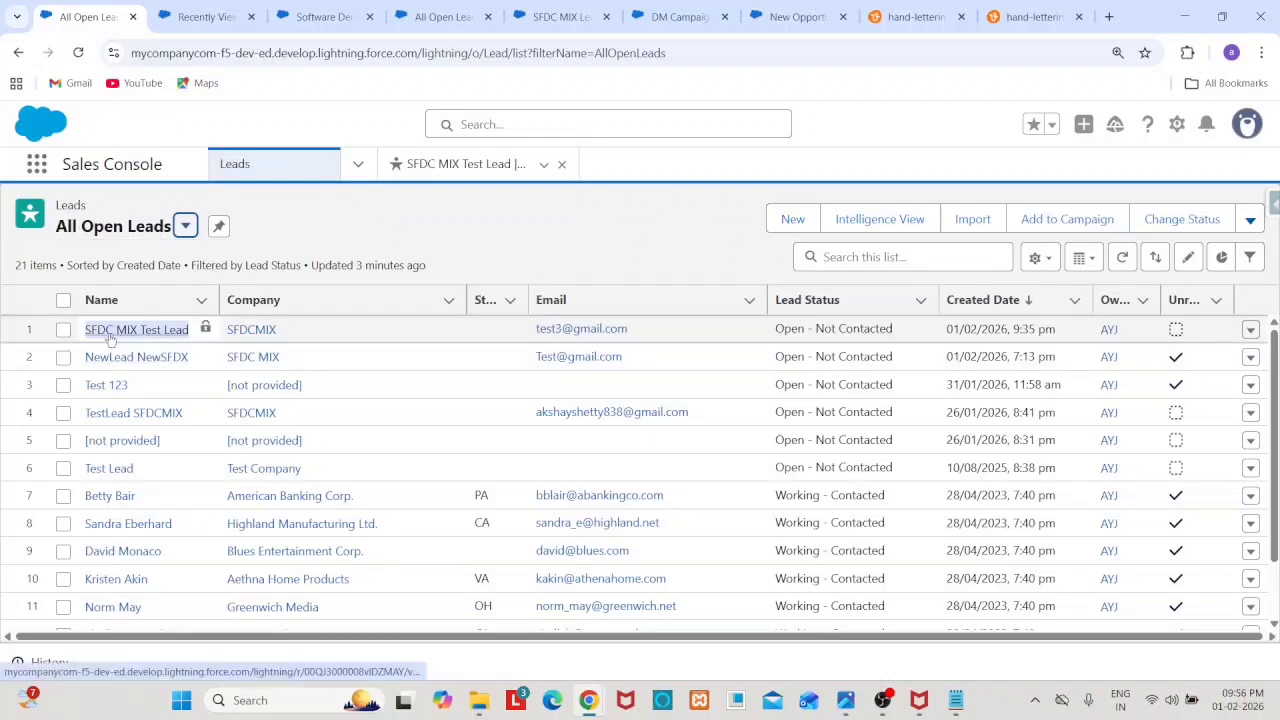
{"action": "key", "text": "ctrl+f"}
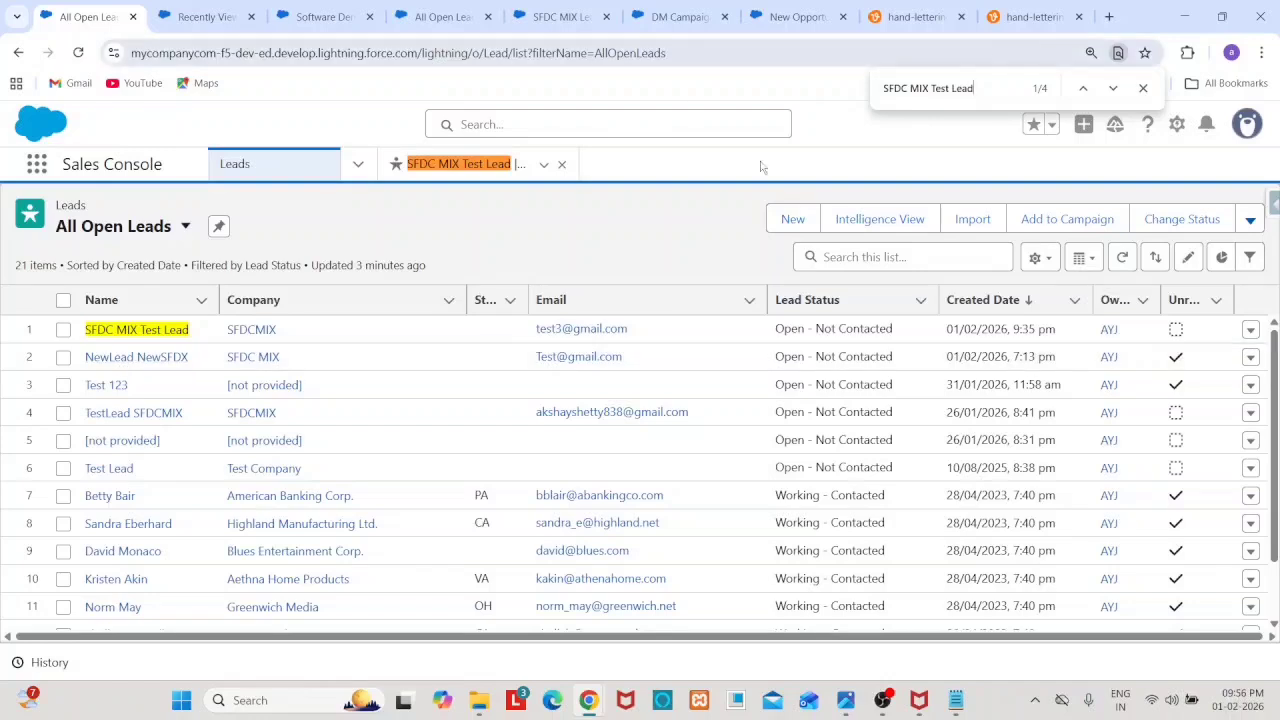
{"action": "left_click", "coordinate": [1148, 92]}
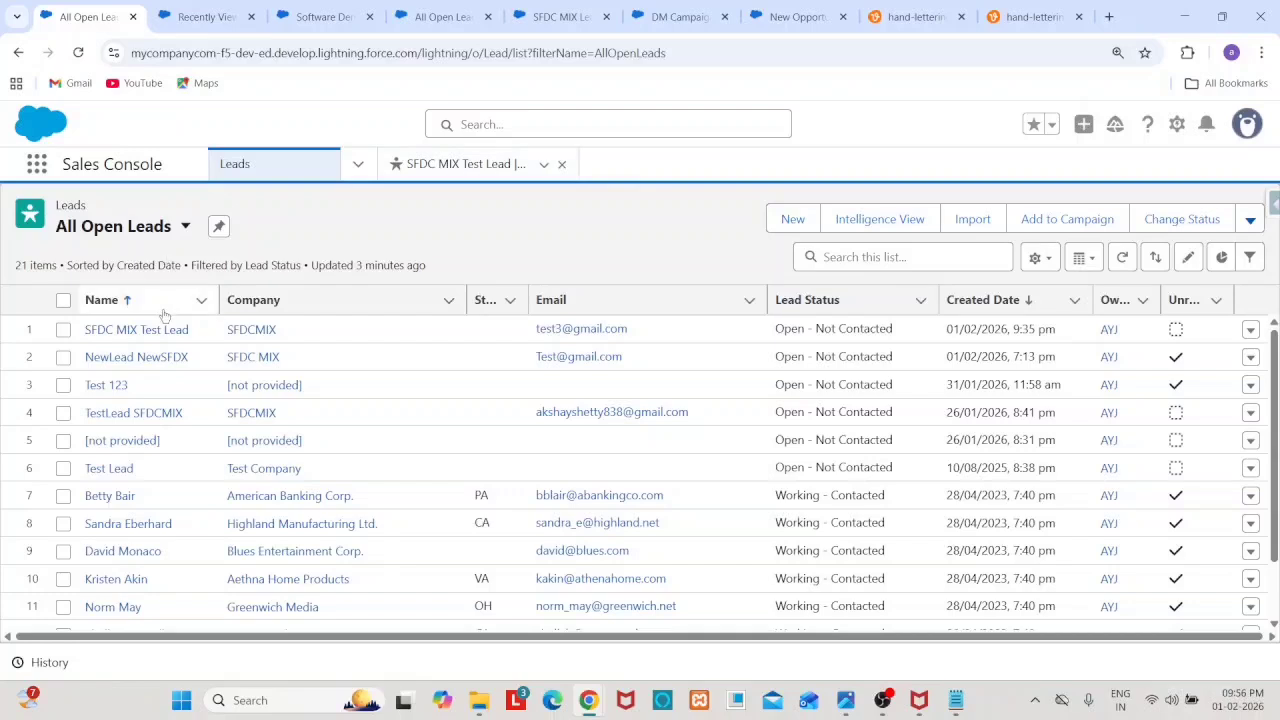
{"action": "left_click", "coordinate": [136, 330]}
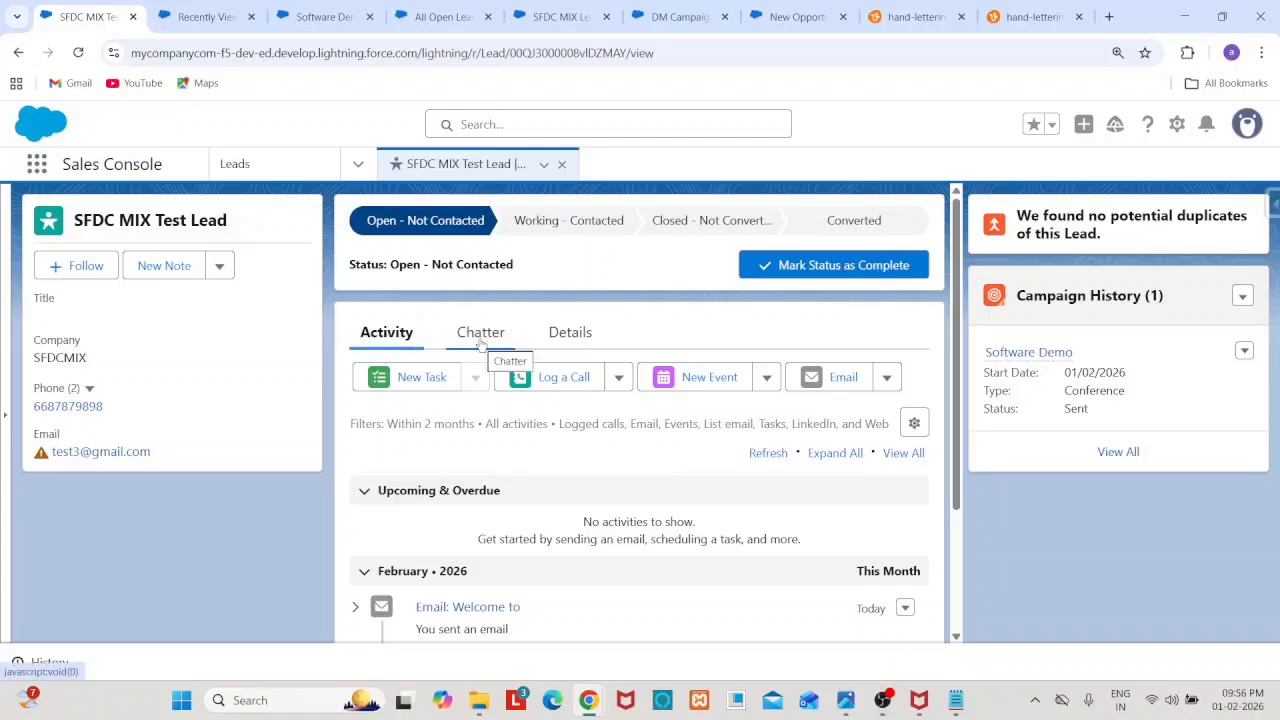
Step: Review the lead's detail fields, campaign history and contact email
{"action": "left_click", "coordinate": [588, 344]}
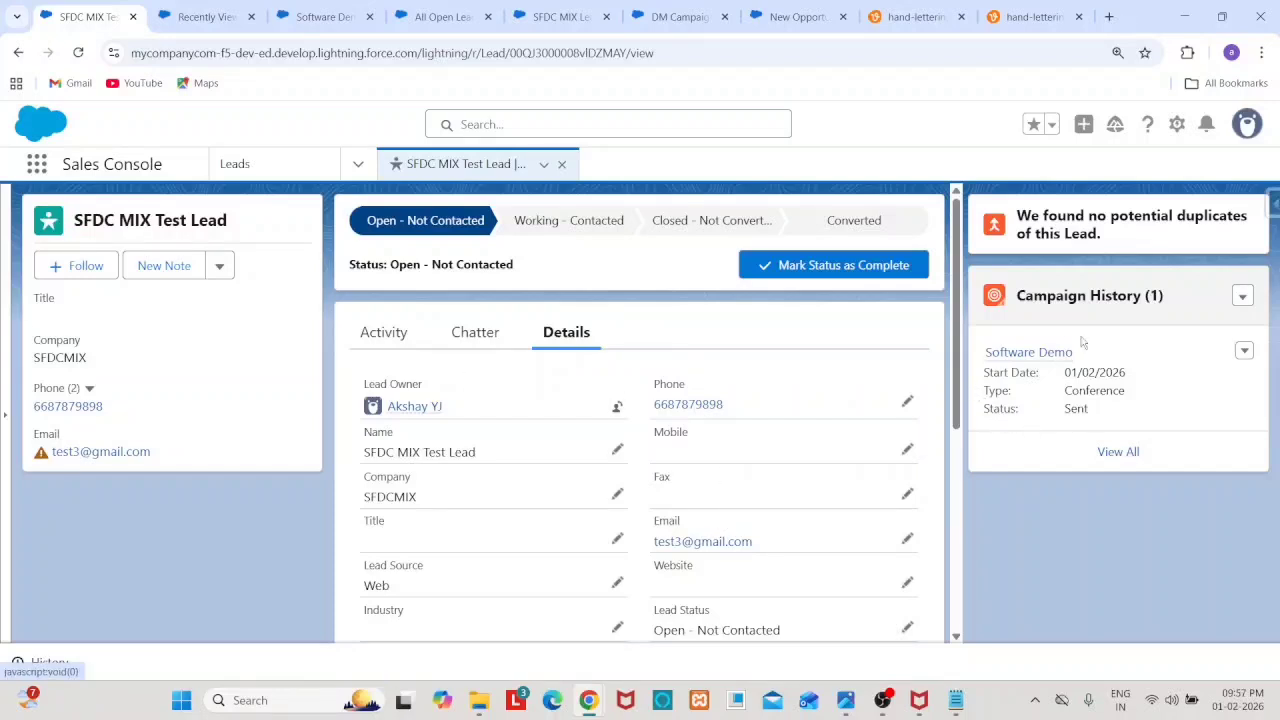
{"action": "mouse_move", "coordinate": [1063, 363]}
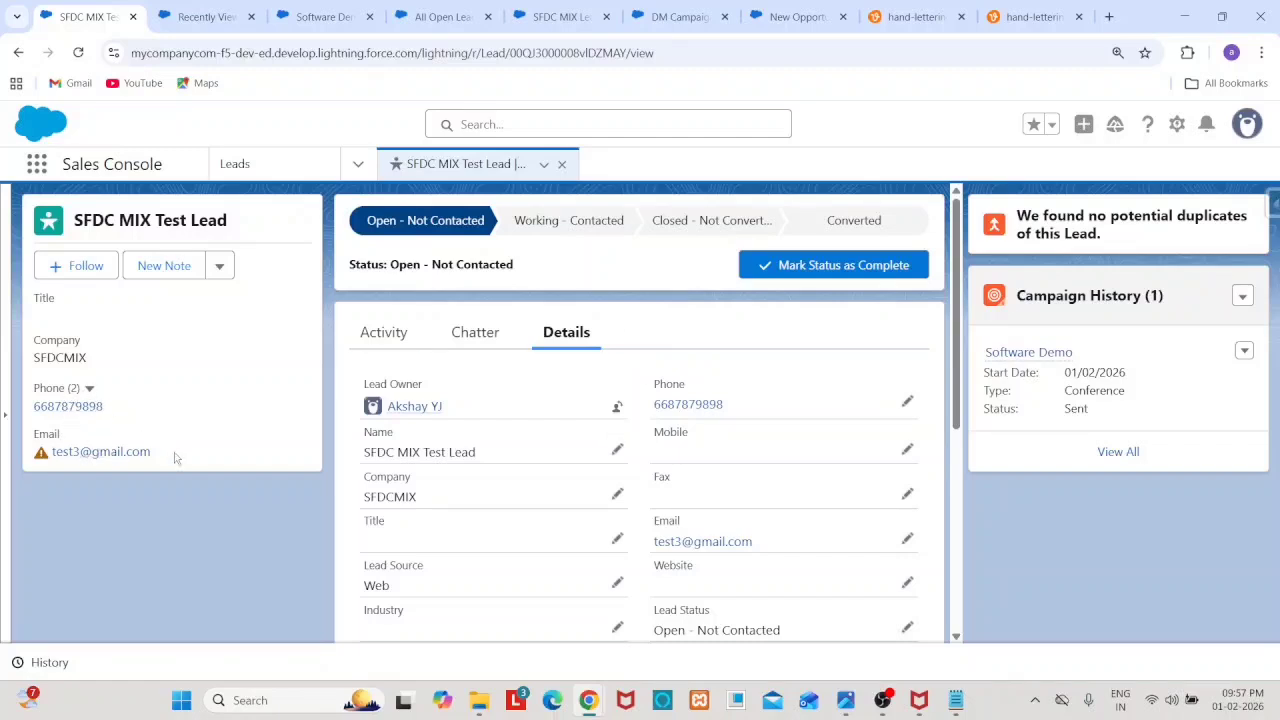
{"action": "left_click_drag", "start_coordinate": [174, 458], "coordinate": [47, 456]}
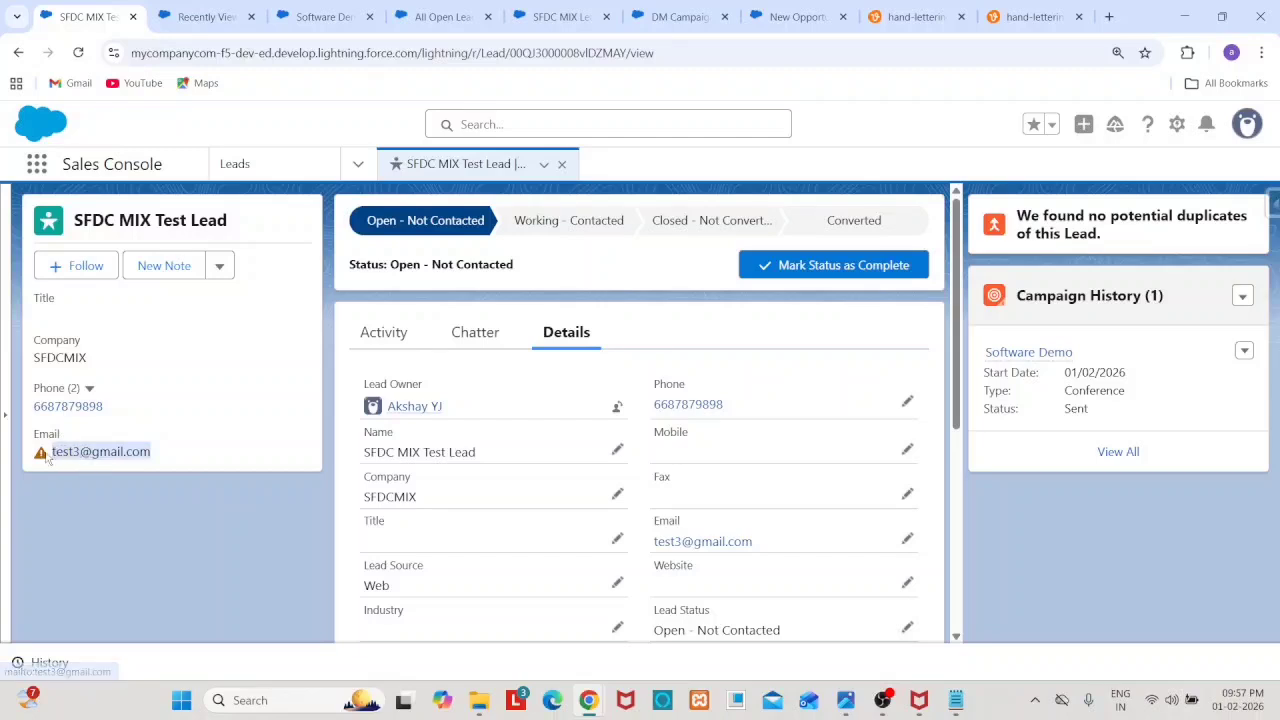
{"action": "mouse_move", "coordinate": [47, 456]}
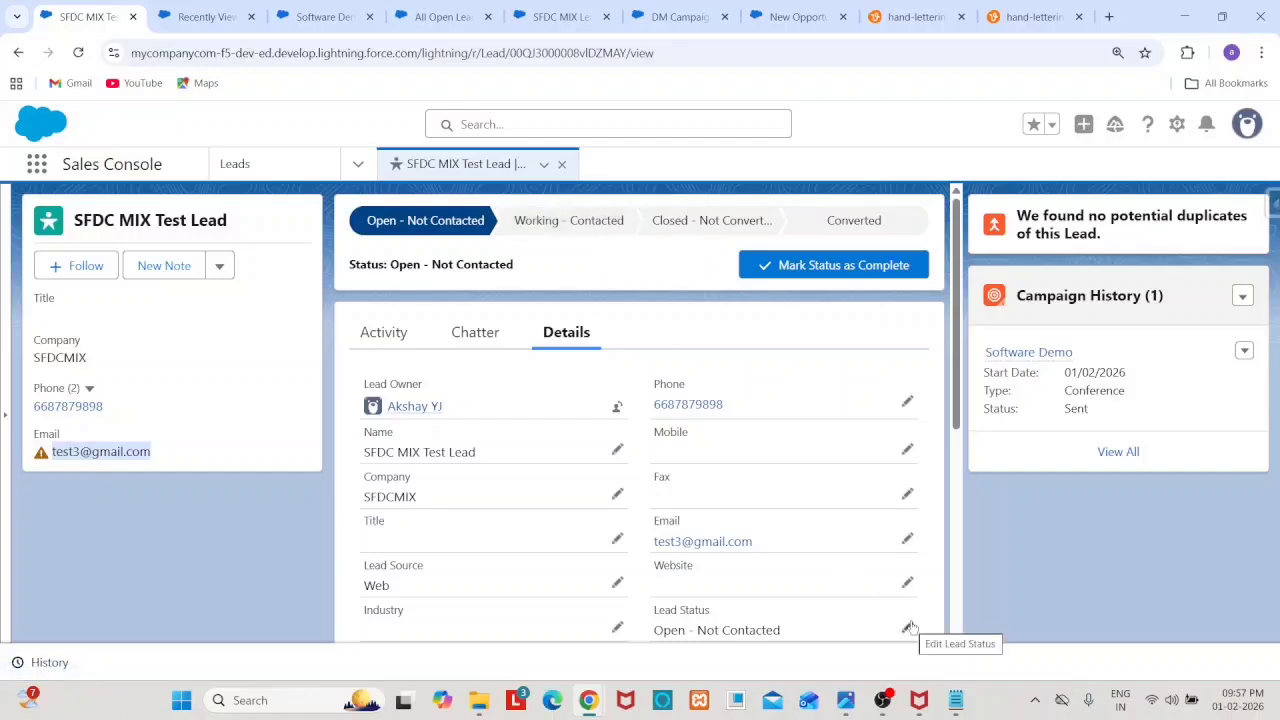
Step: Change the lead's current status to Working - Contacted
{"action": "left_click", "coordinate": [577, 226]}
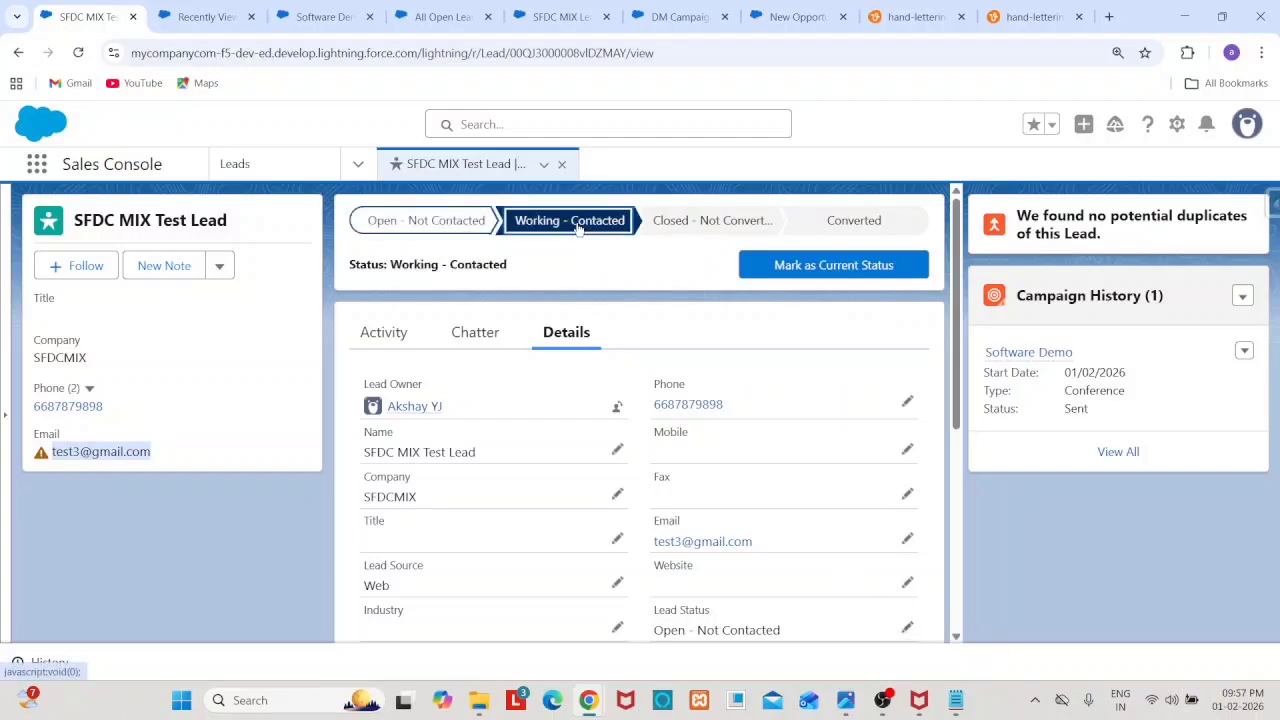
{"action": "left_click", "coordinate": [809, 264]}
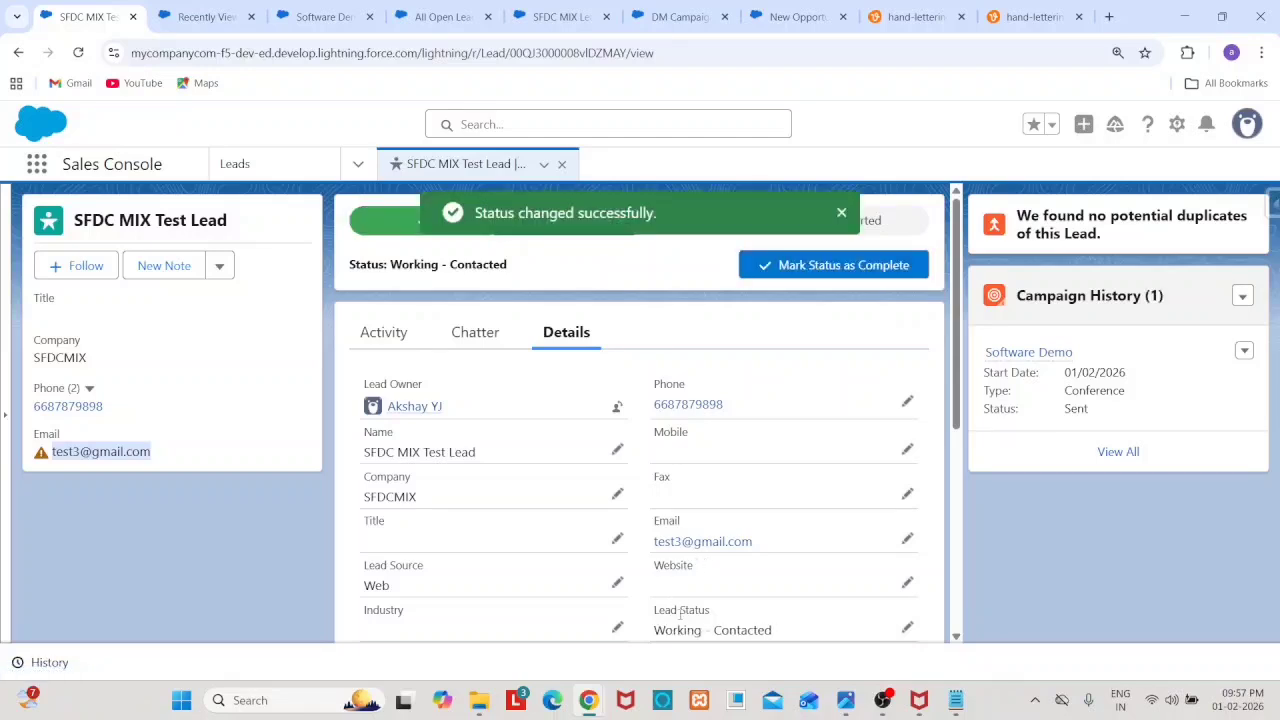
{"action": "left_click", "coordinate": [607, 260]}
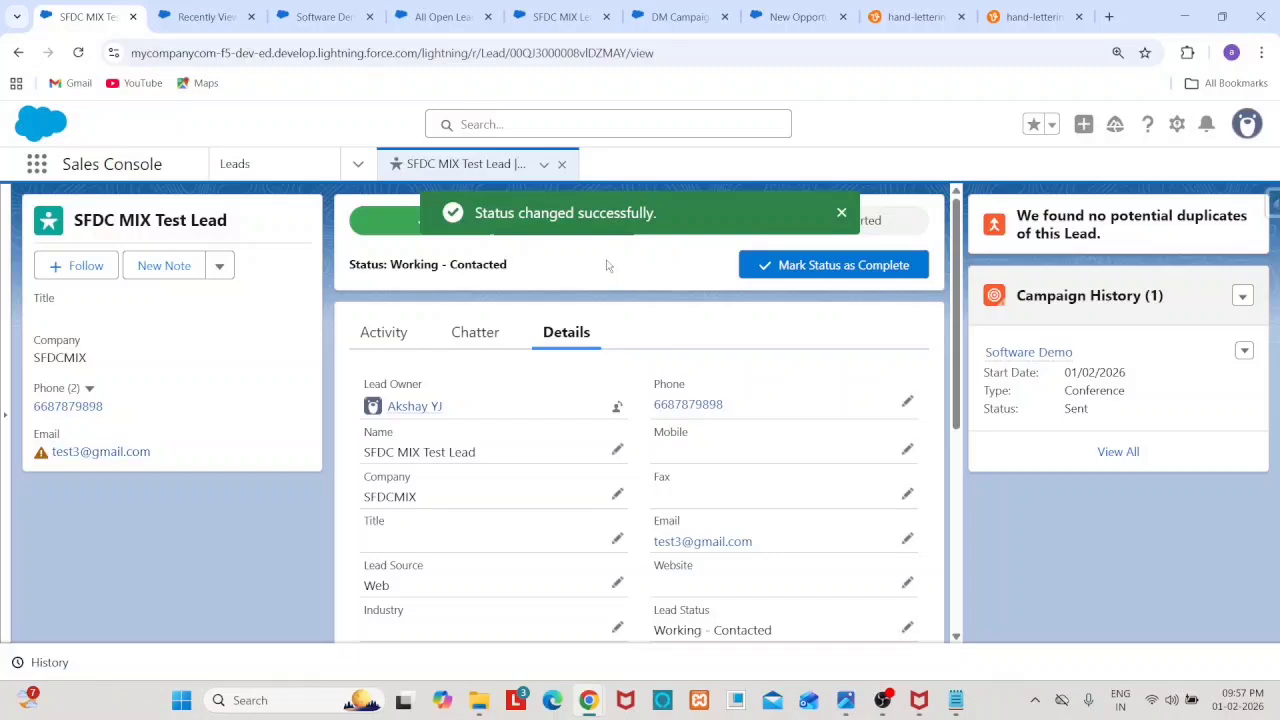
Step: Create and save a task for the lead with the subject Email and due date 02/02/2026
{"action": "left_click", "coordinate": [383, 332]}
{"action": "left_click", "coordinate": [421, 381]}
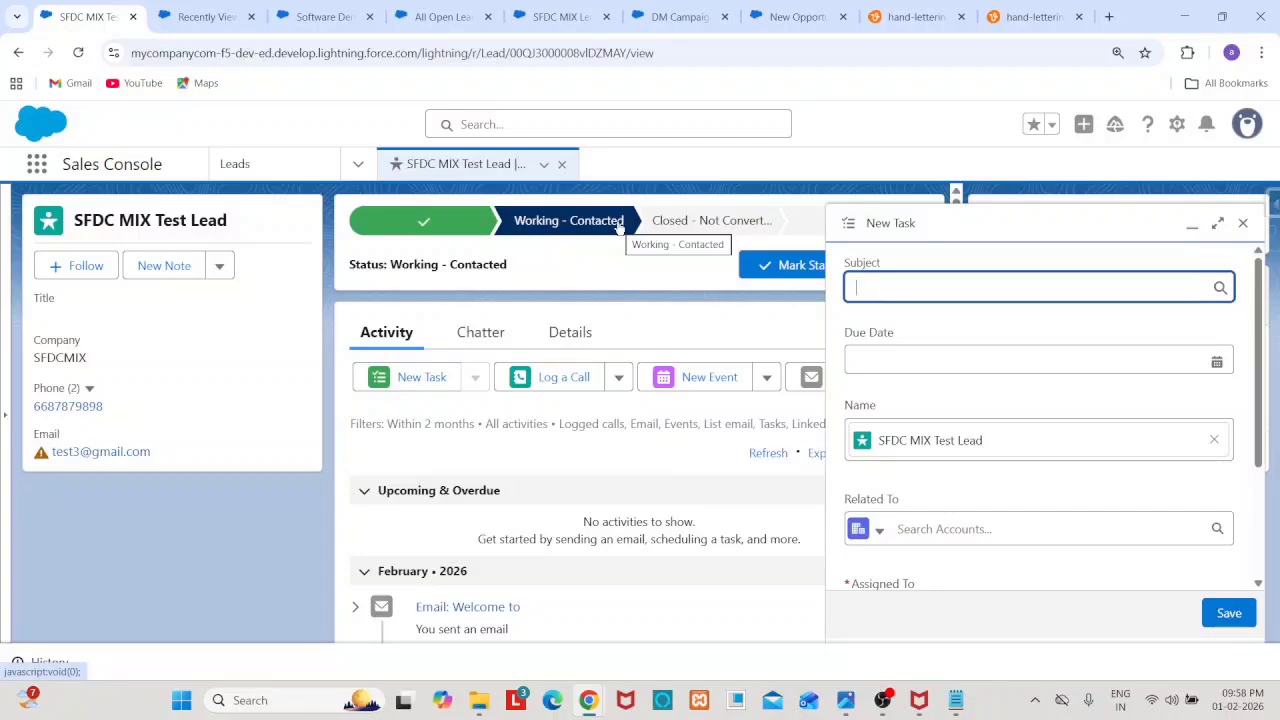
{"action": "left_click", "coordinate": [894, 286]}
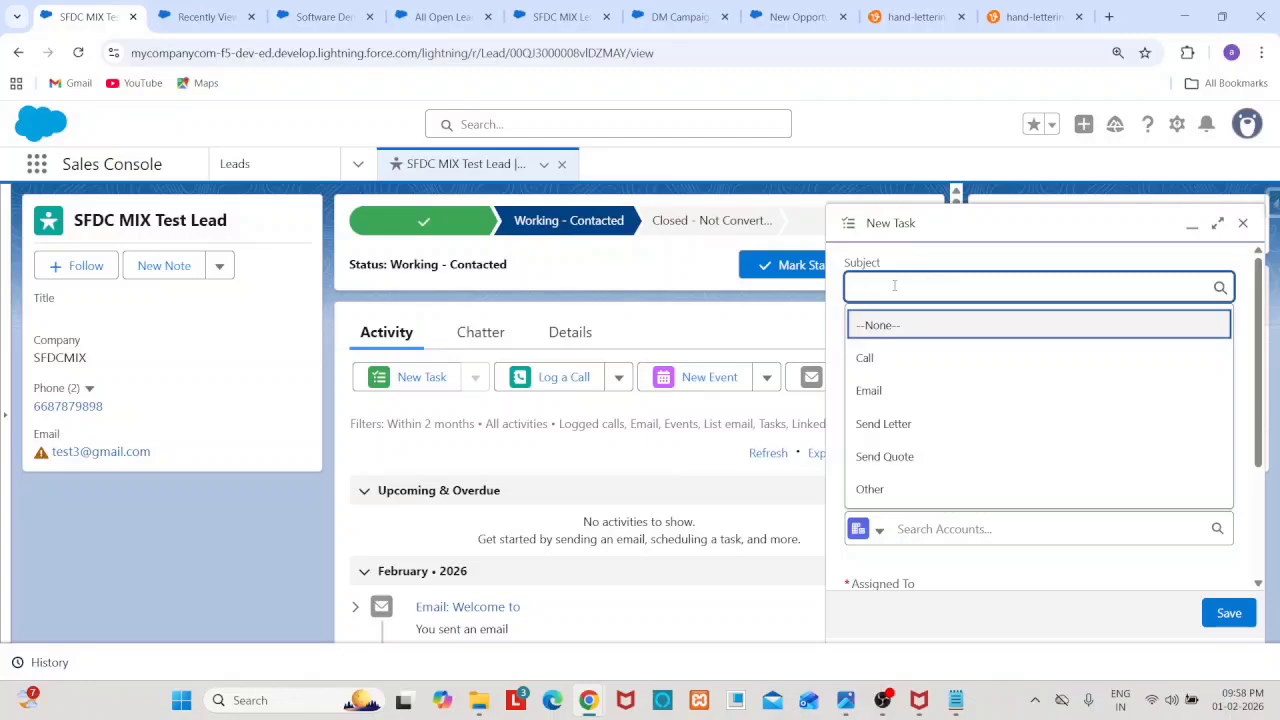
{"action": "left_click", "coordinate": [884, 391]}
{"action": "left_click", "coordinate": [899, 357]}
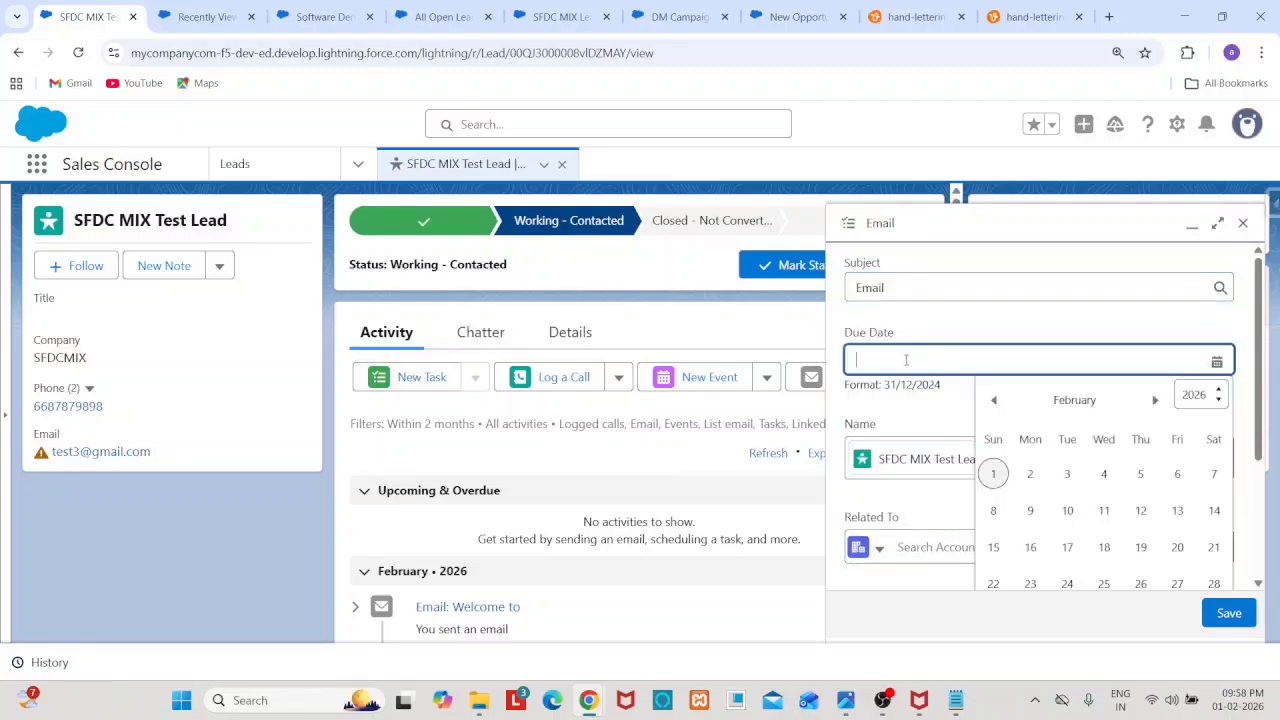
{"action": "left_click", "coordinate": [1034, 485]}
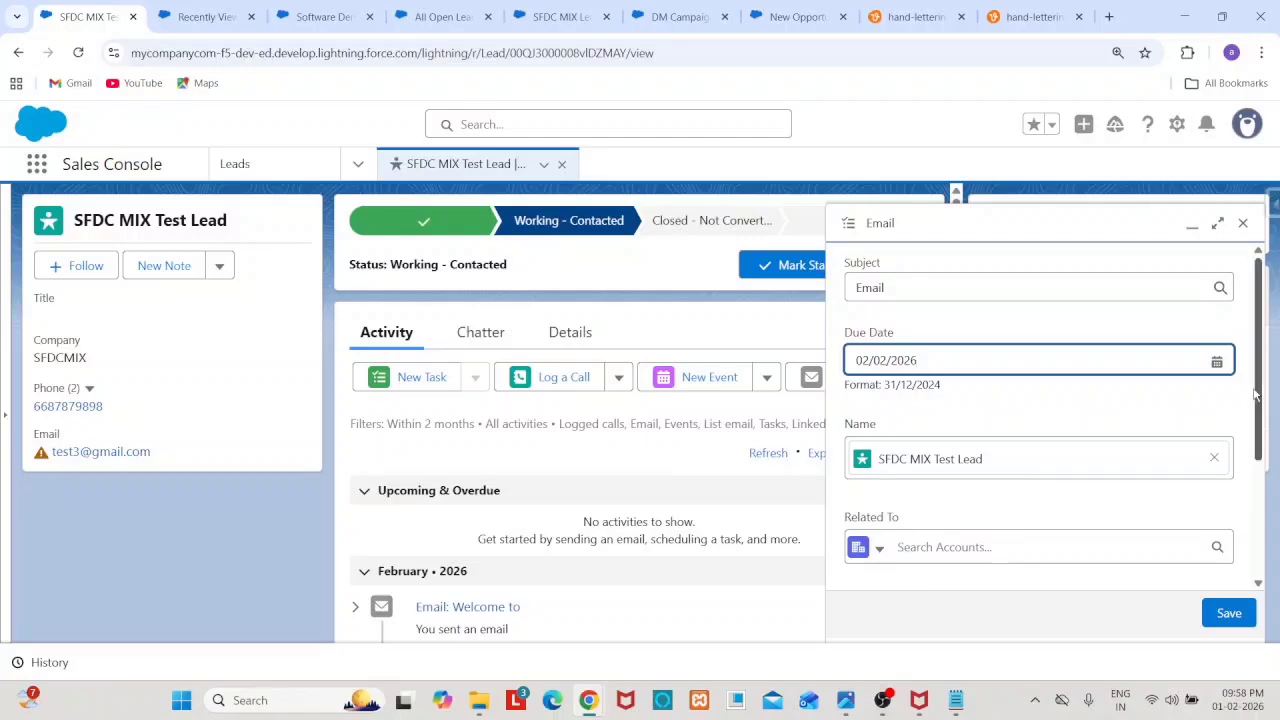
{"action": "left_click_drag", "start_coordinate": [1257, 396], "coordinate": [1267, 530]}
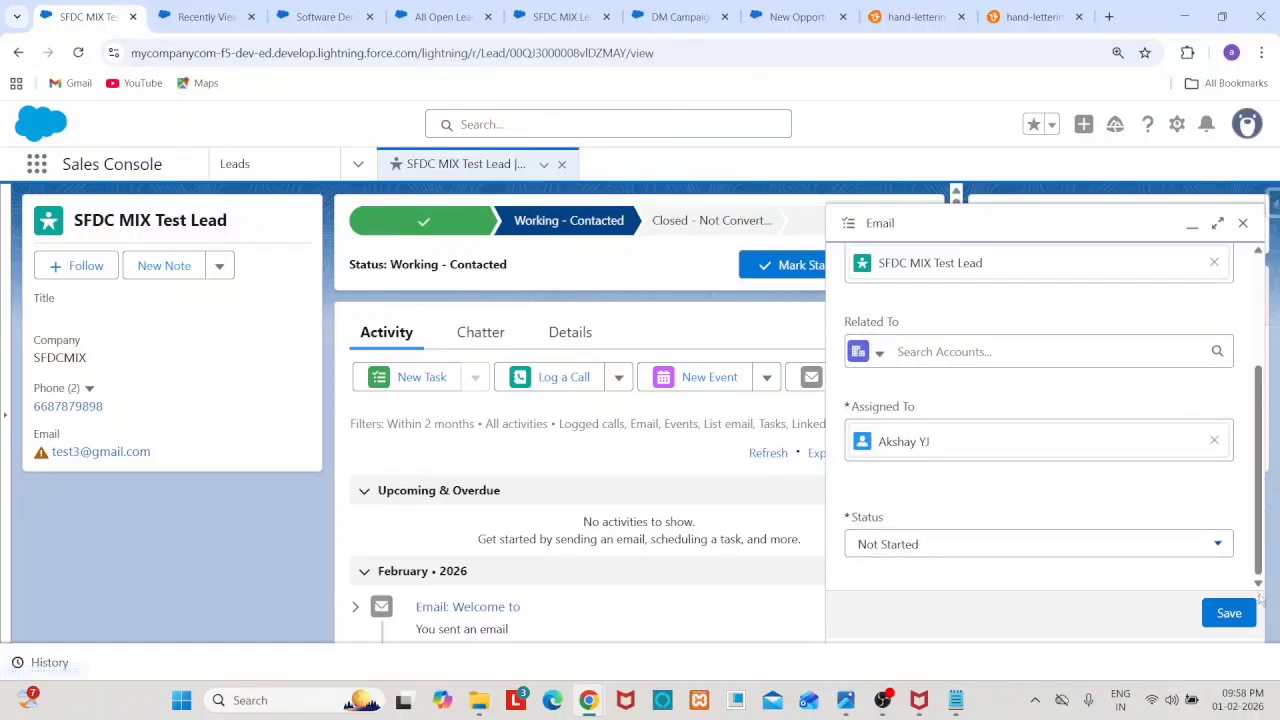
{"action": "left_click", "coordinate": [1230, 614]}
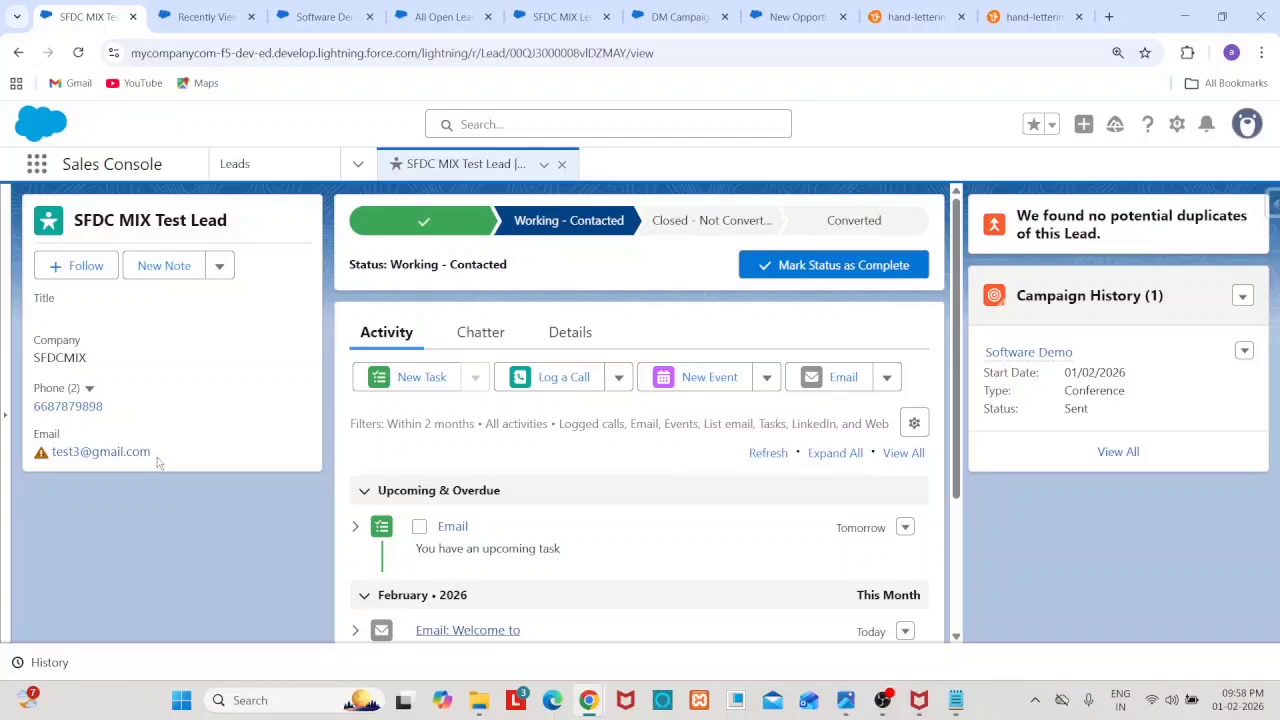
Step: Mark the lead's upcoming Email task as done and save its status as Completed
{"action": "left_click", "coordinate": [420, 528]}
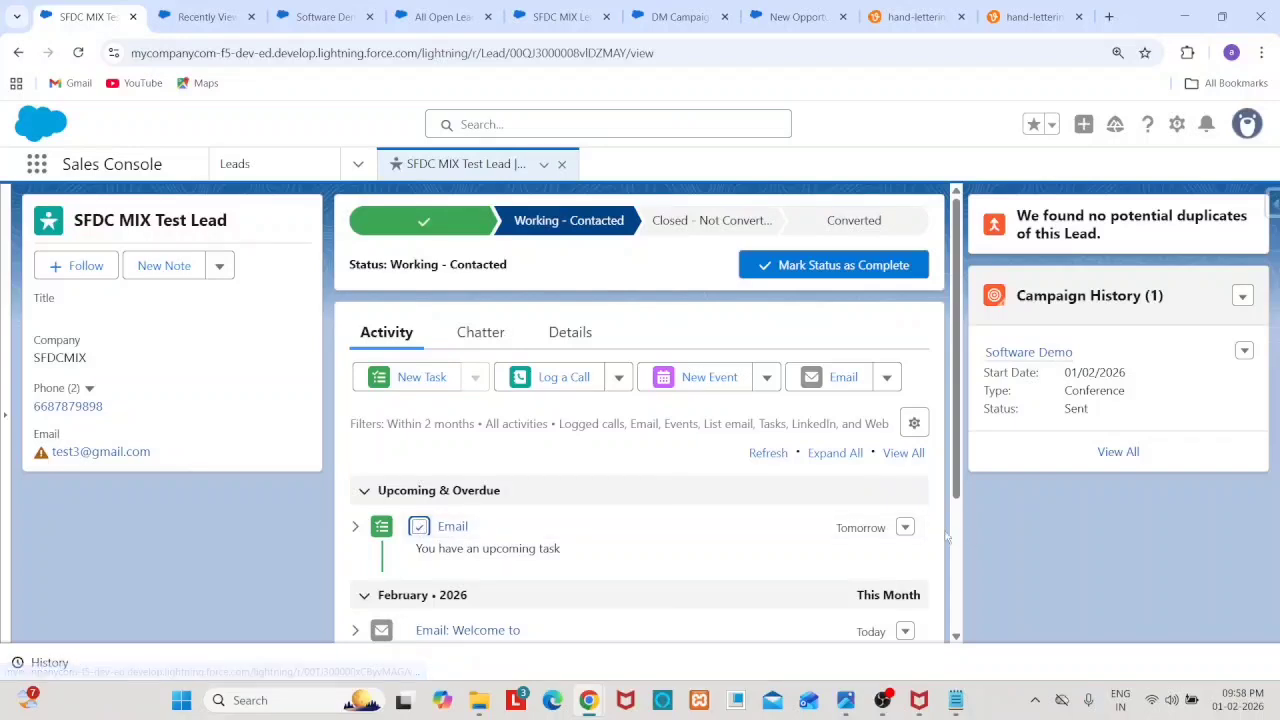
{"action": "left_click", "coordinate": [904, 528]}
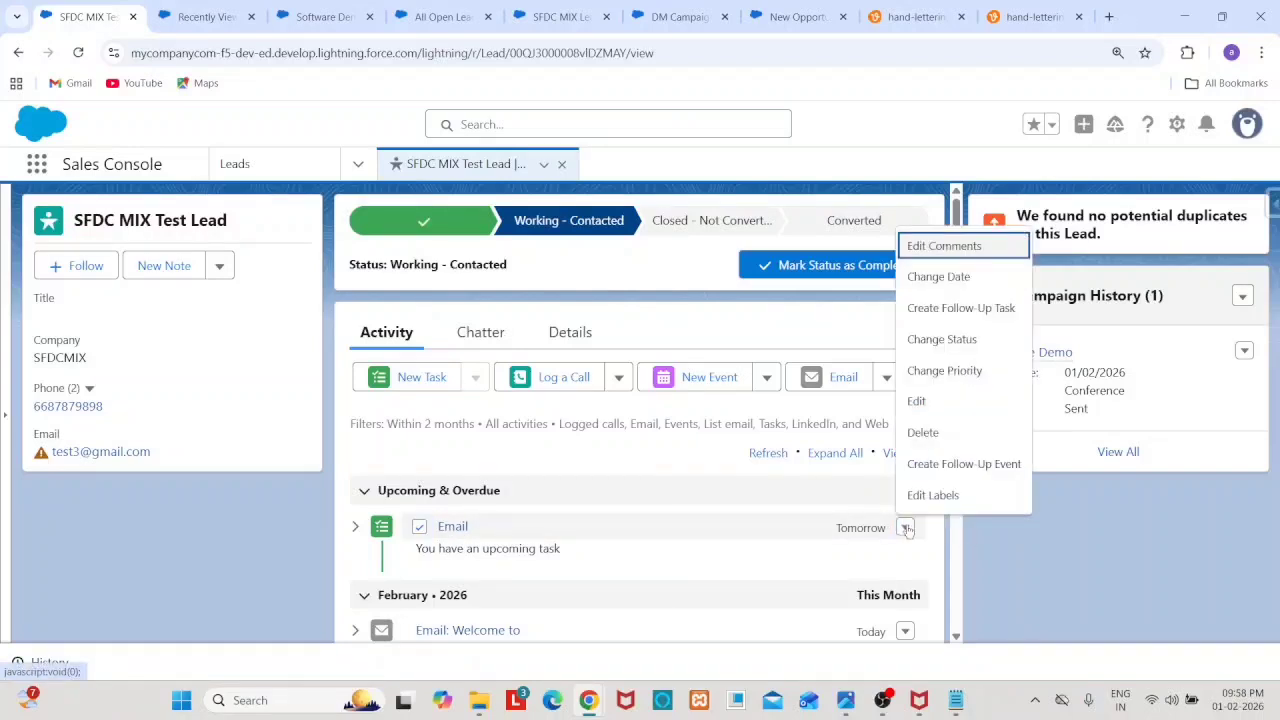
{"action": "left_click", "coordinate": [966, 345]}
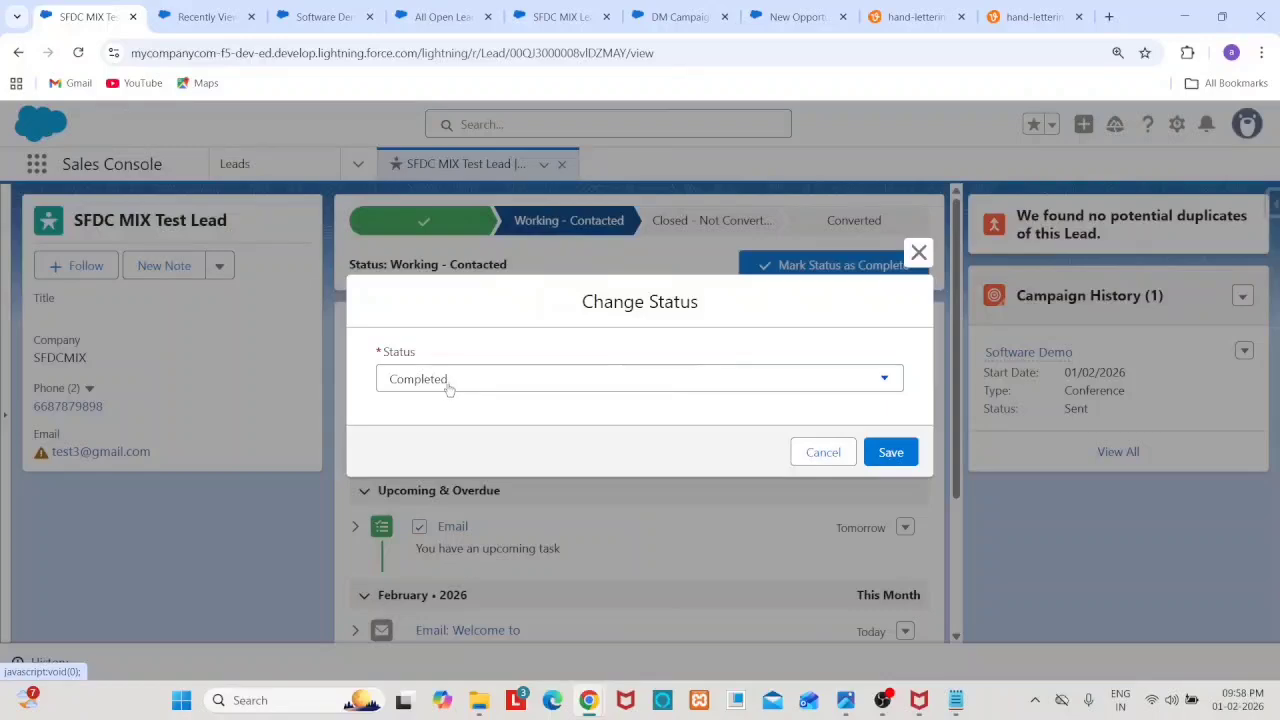
{"action": "left_click", "coordinate": [905, 452]}
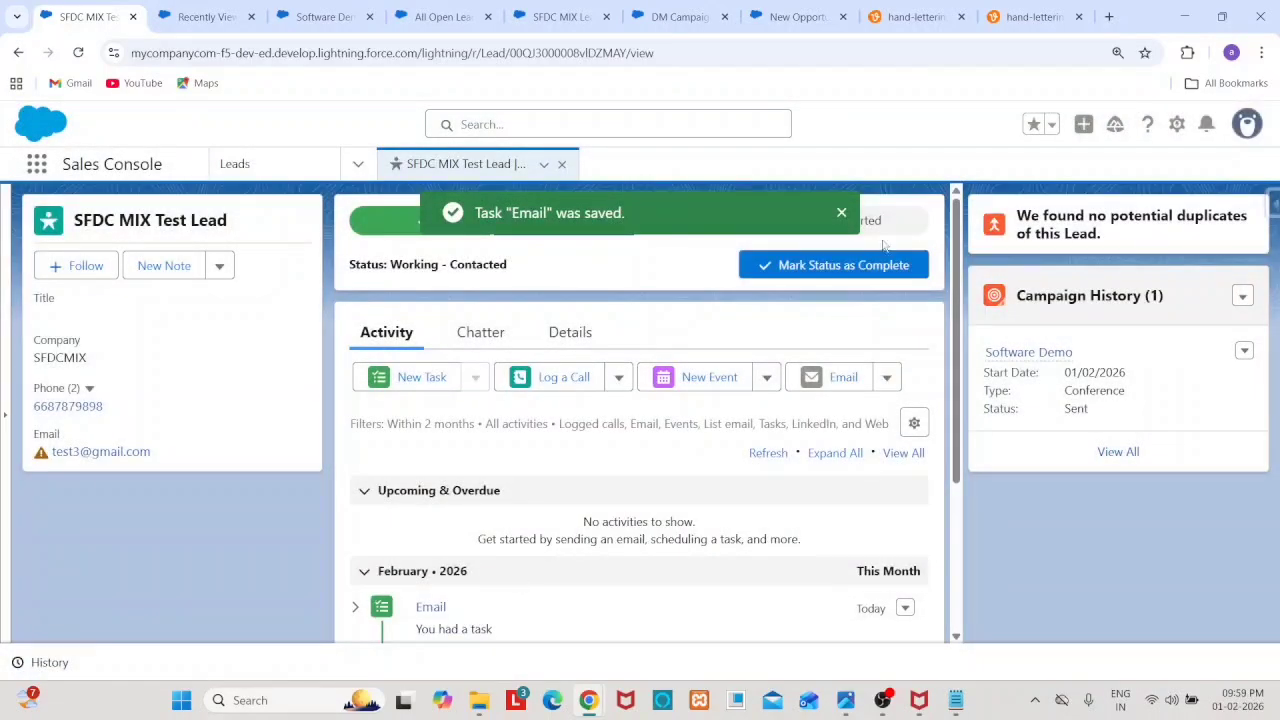
{"action": "left_click", "coordinate": [842, 217]}
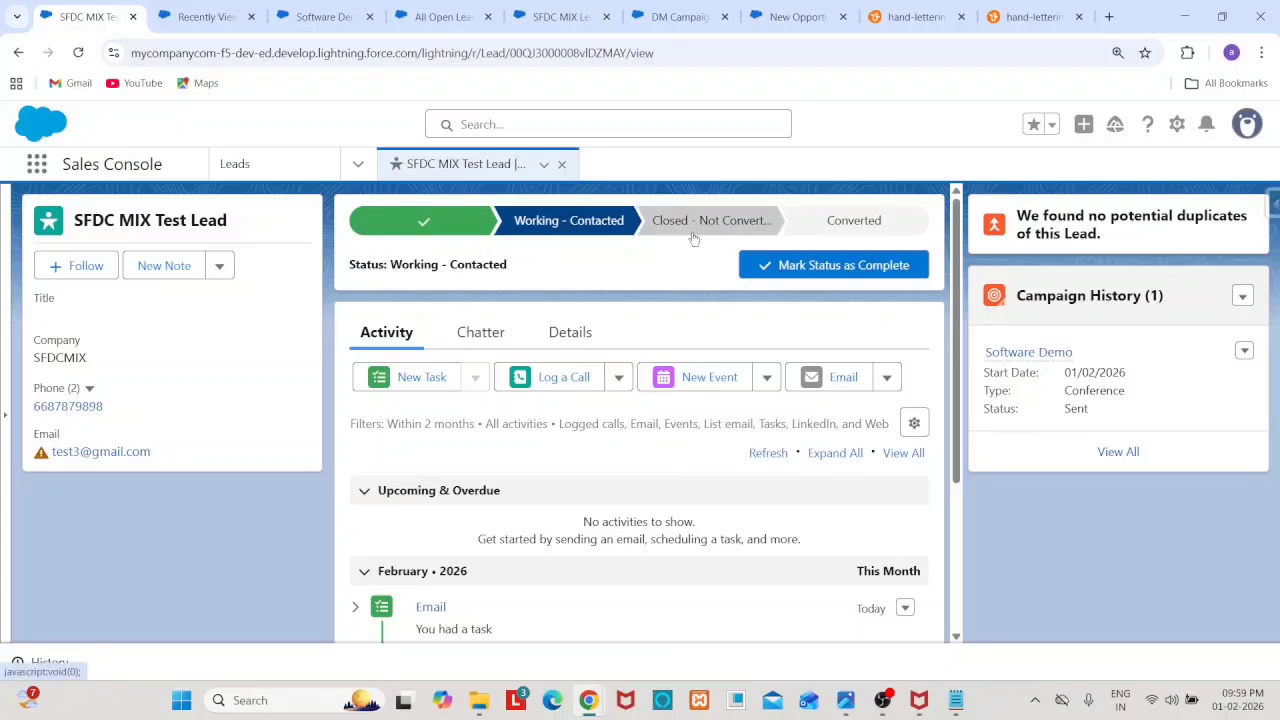
Step: Convert the lead into a new account, contact and opportunity with the converted status Closed - Converted
{"action": "left_click", "coordinate": [694, 236]}
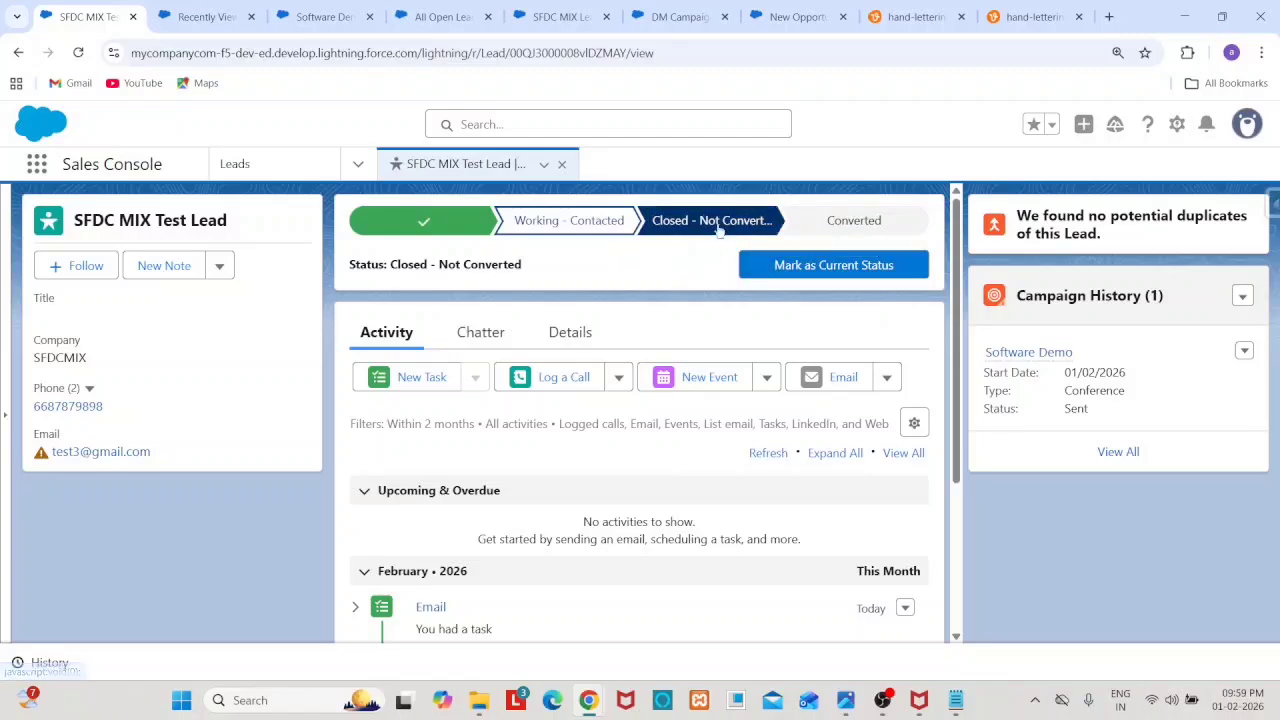
{"action": "left_click", "coordinate": [822, 221]}
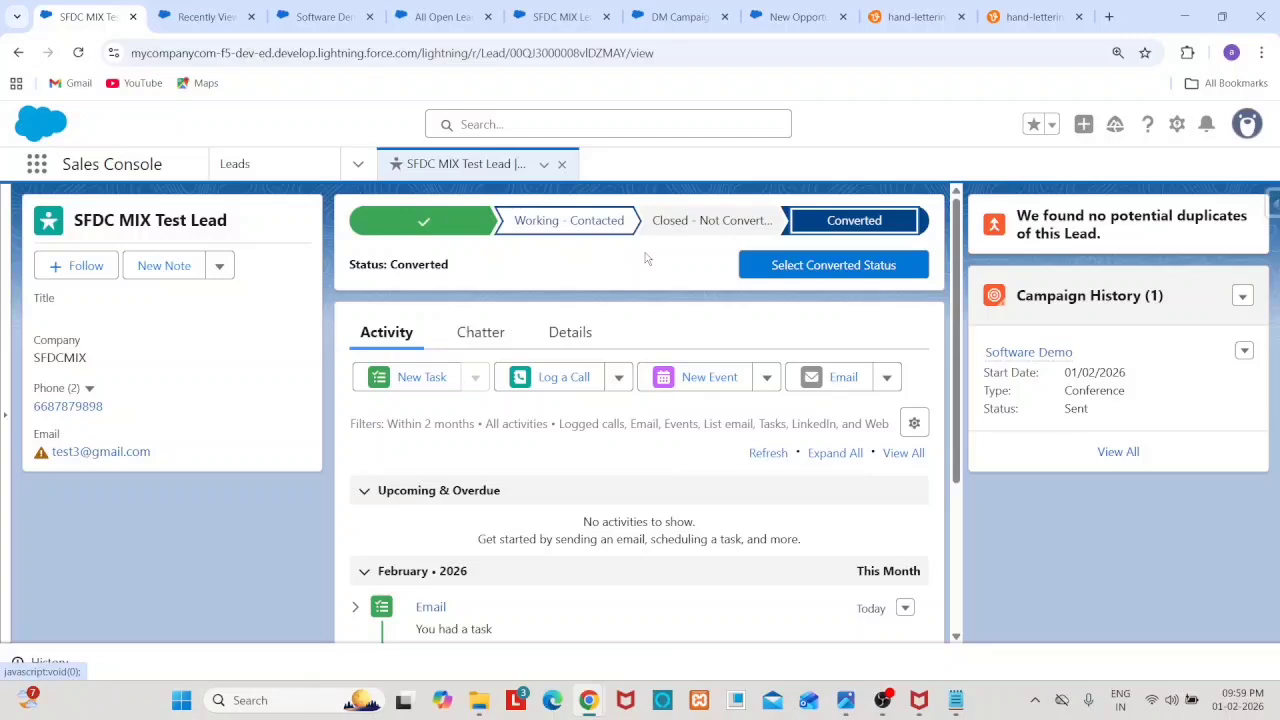
{"action": "left_click", "coordinate": [769, 277]}
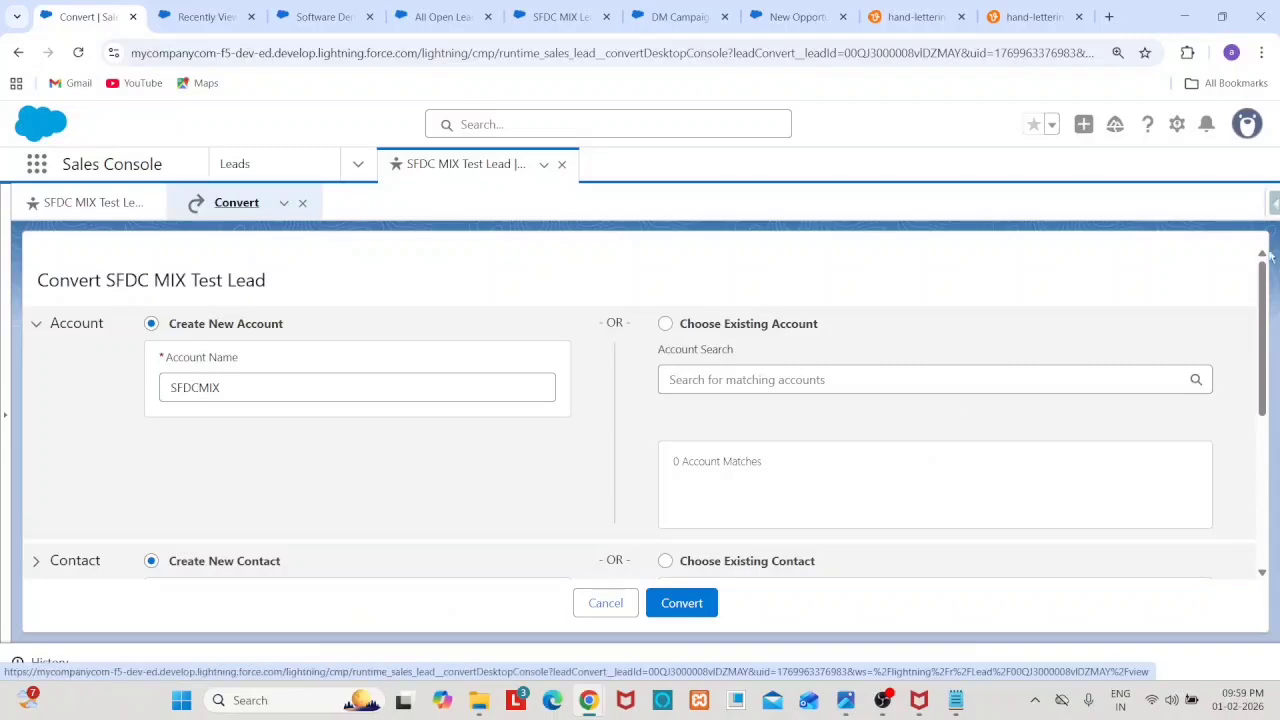
{"action": "left_click_drag", "start_coordinate": [1261, 331], "coordinate": [1277, 287]}
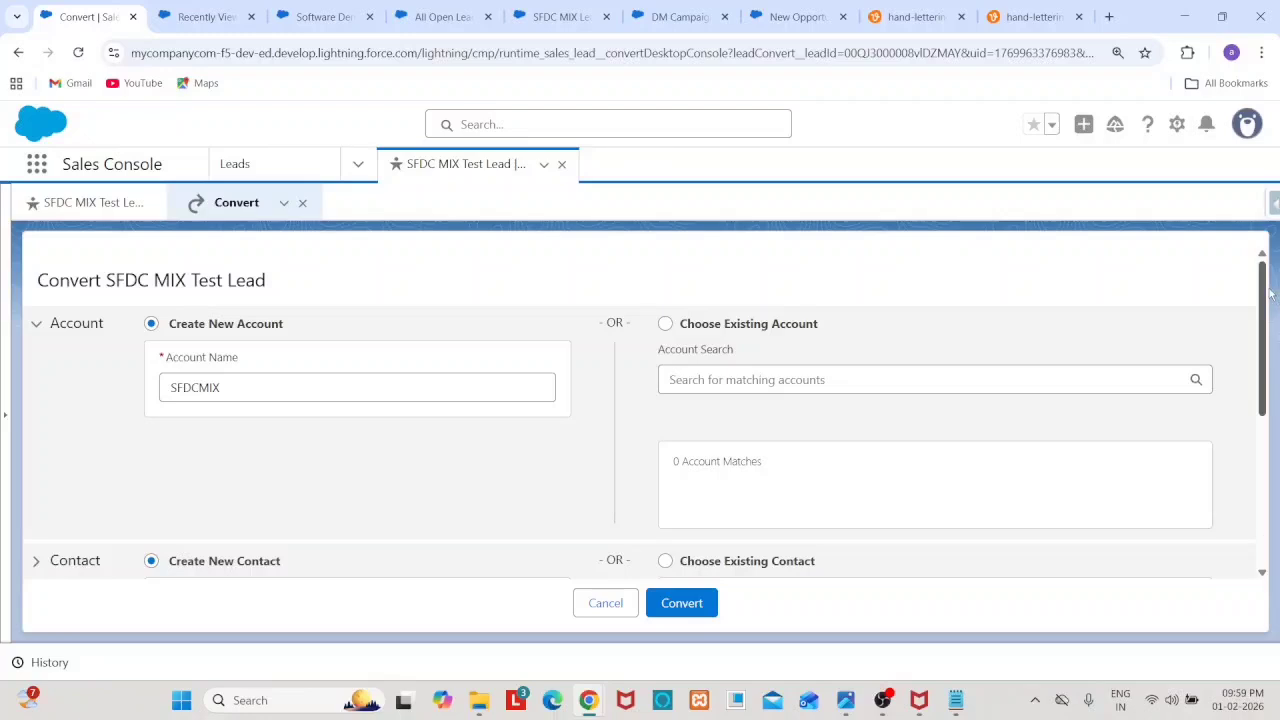
{"action": "left_click_drag", "start_coordinate": [1266, 290], "coordinate": [1238, 445]}
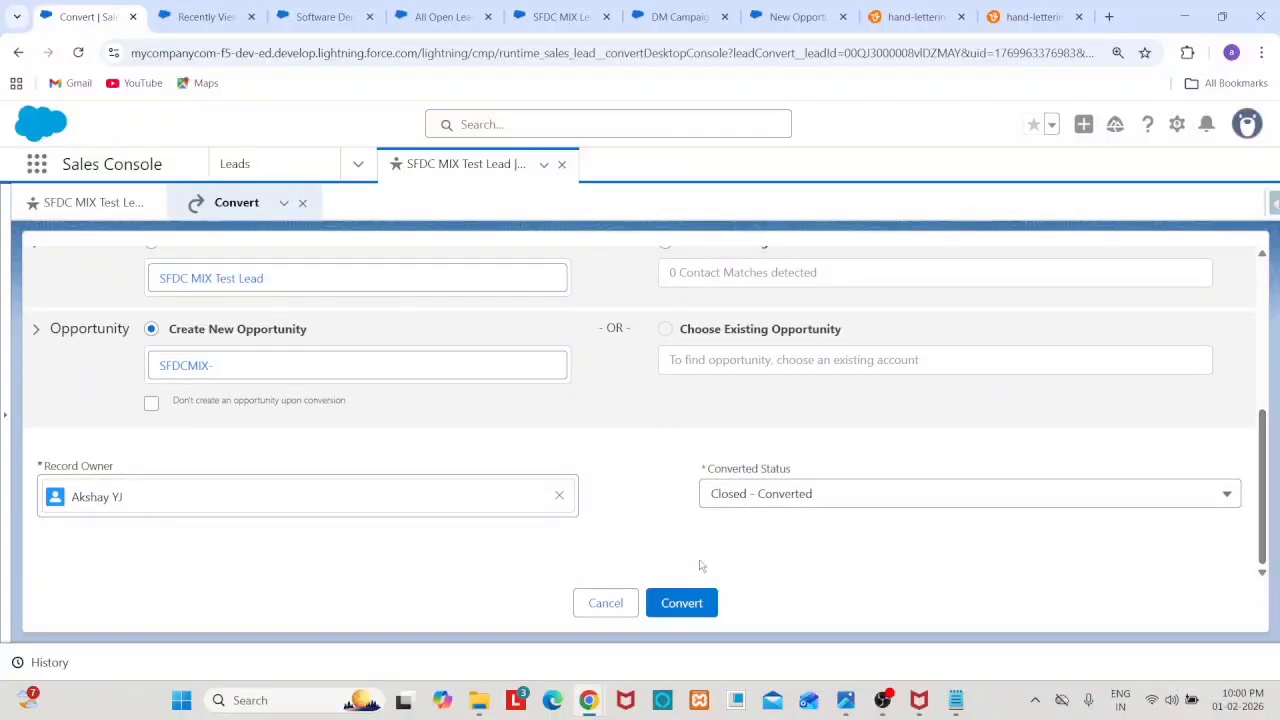
{"action": "left_click", "coordinate": [681, 603]}
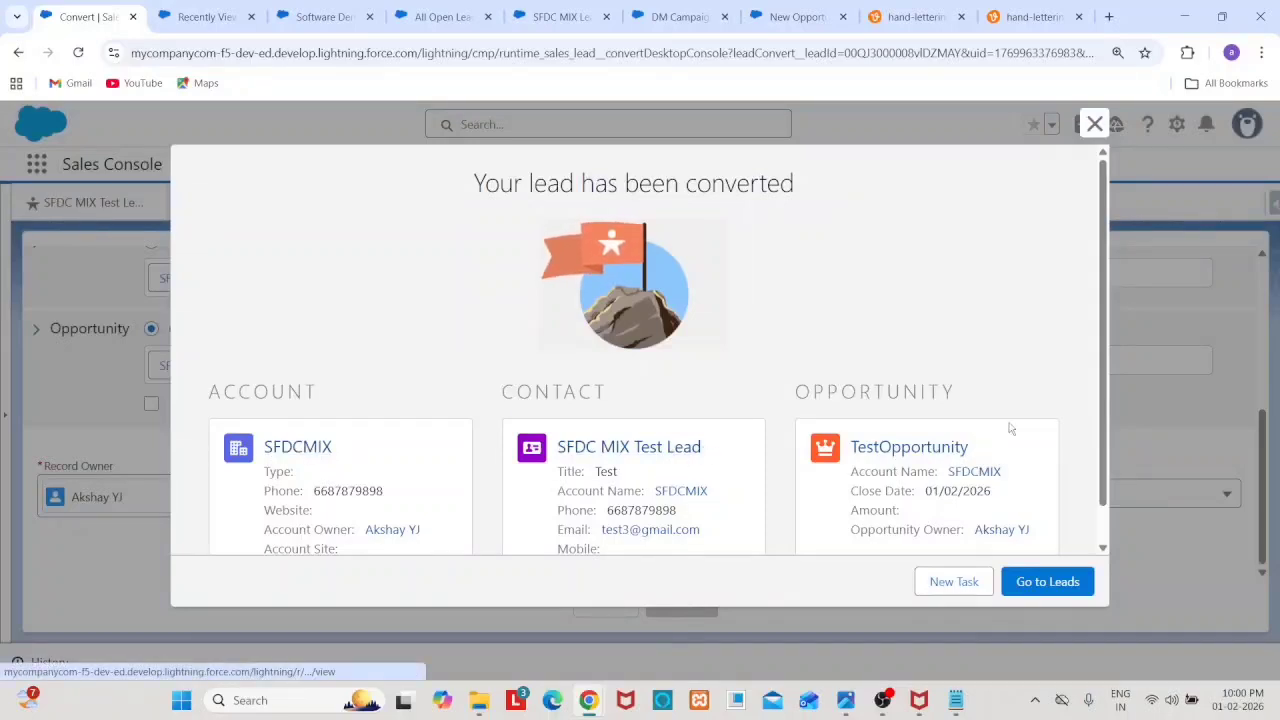
Step: Open the converted SFDCMIX account and review its related contacts and opportunities
{"action": "left_click", "coordinate": [323, 449]}
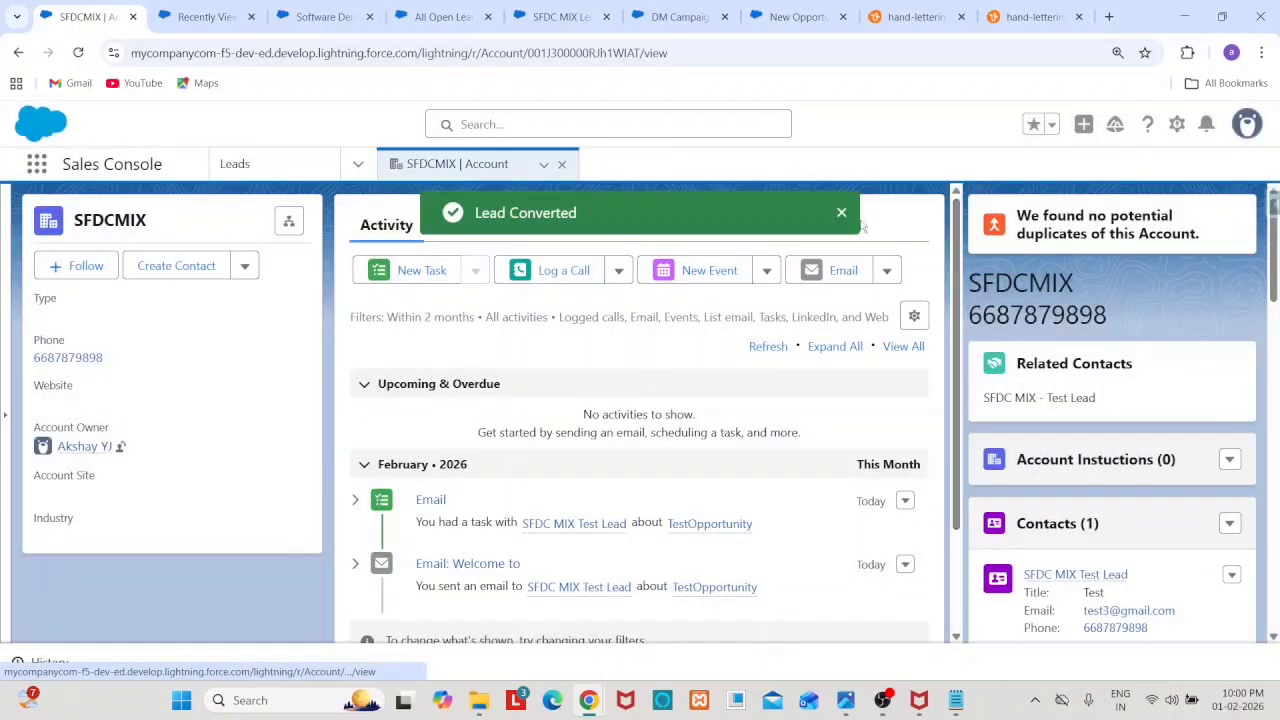
{"action": "left_click", "coordinate": [841, 213]}
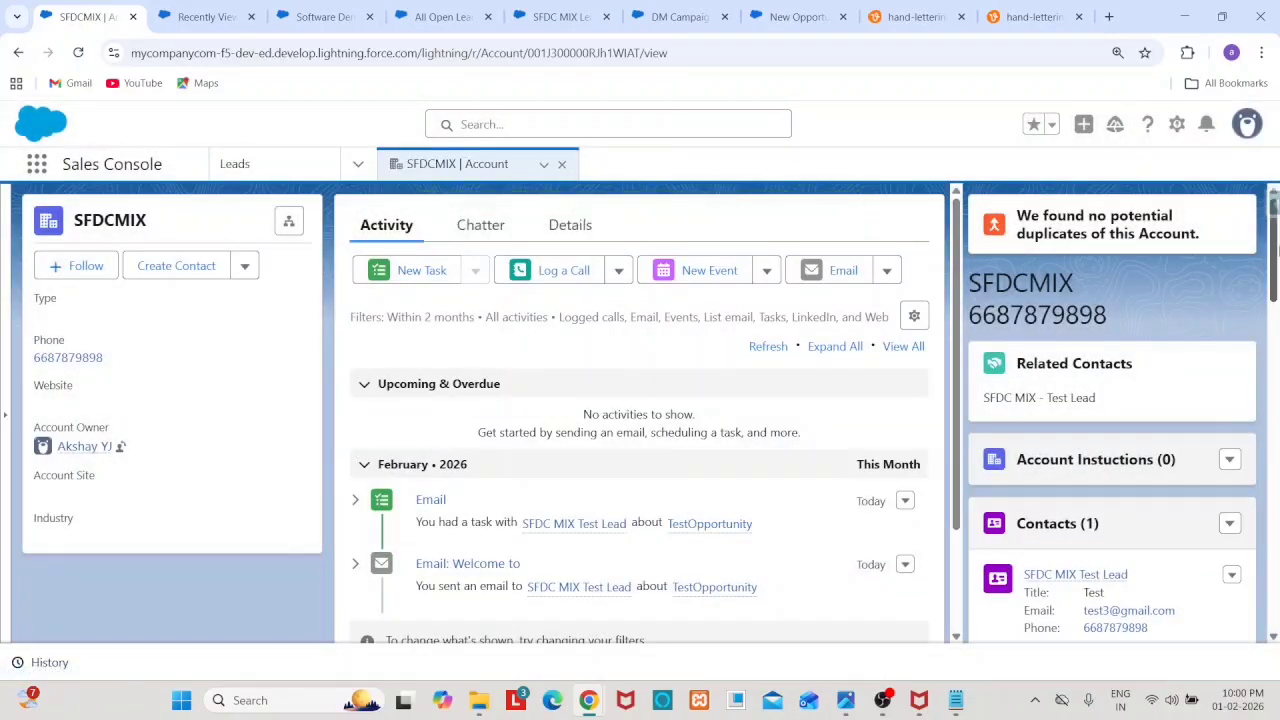
{"action": "left_click_drag", "start_coordinate": [1277, 250], "coordinate": [1220, 352]}
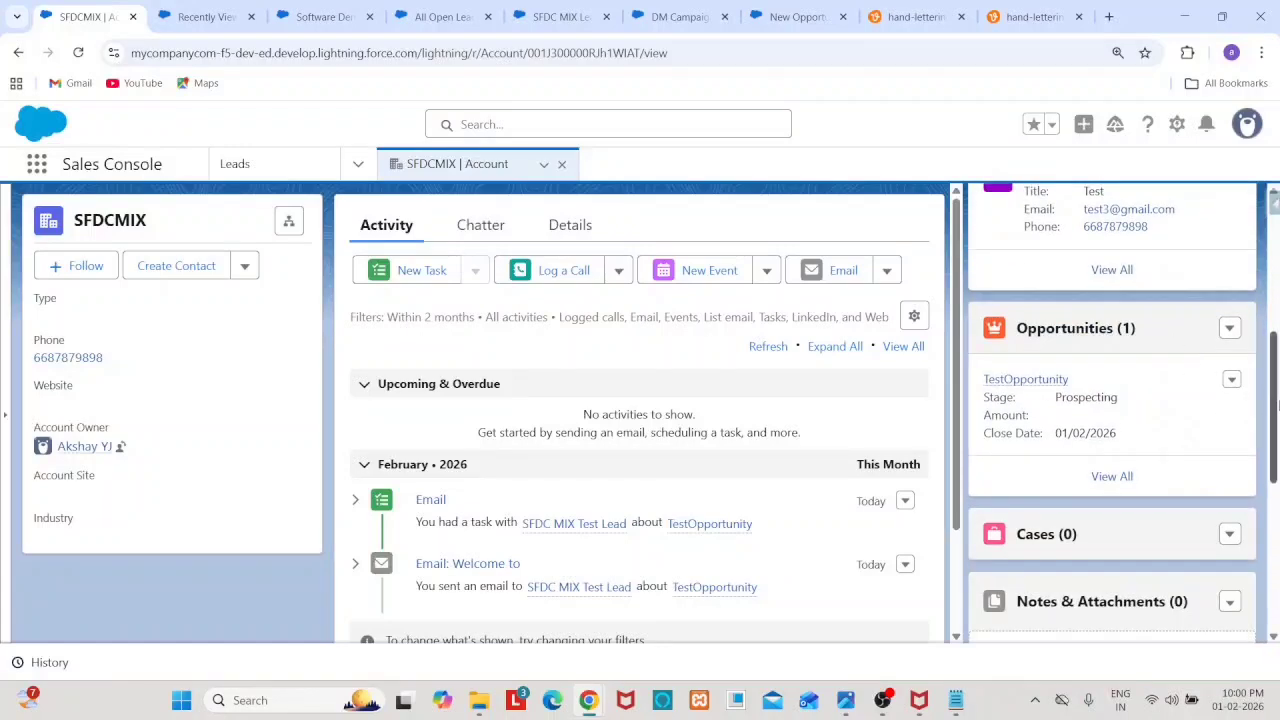
Step: Open TestOpportunity from the account's related opportunities and review its Chatter feed and additional record actions
{"action": "left_click_drag", "start_coordinate": [1277, 405], "coordinate": [1277, 357]}
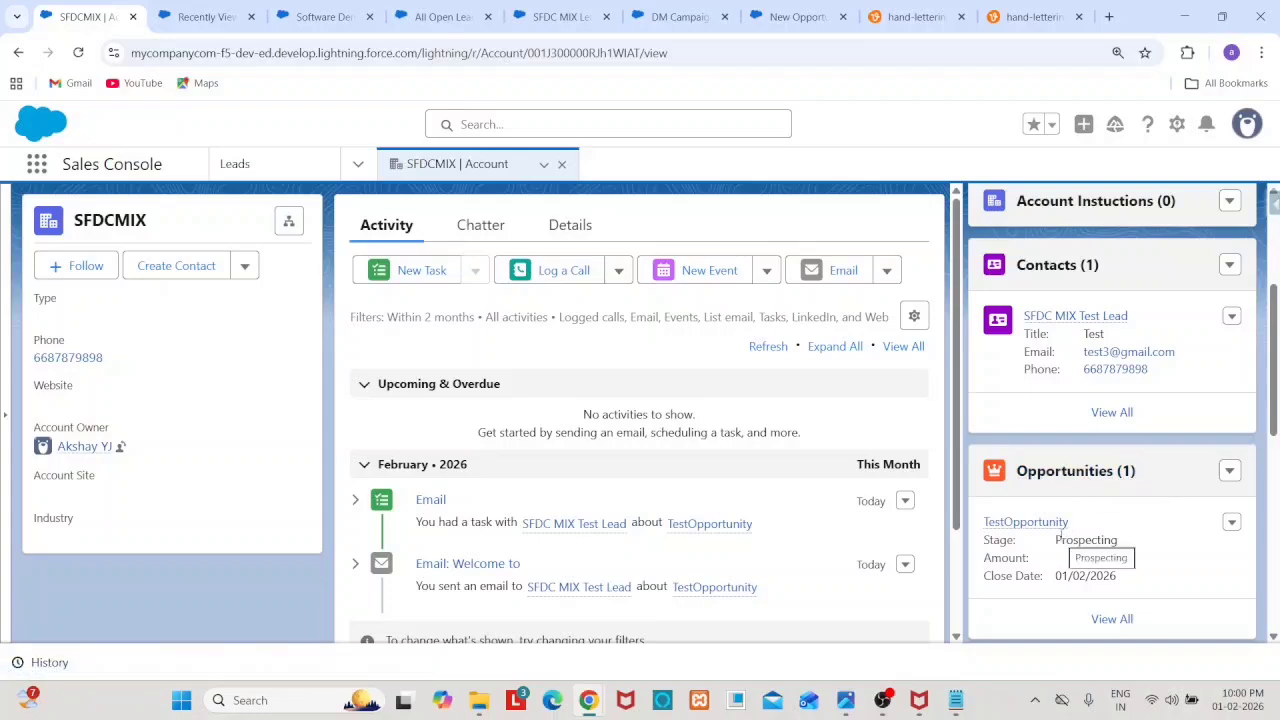
{"action": "mouse_move", "coordinate": [1062, 531]}
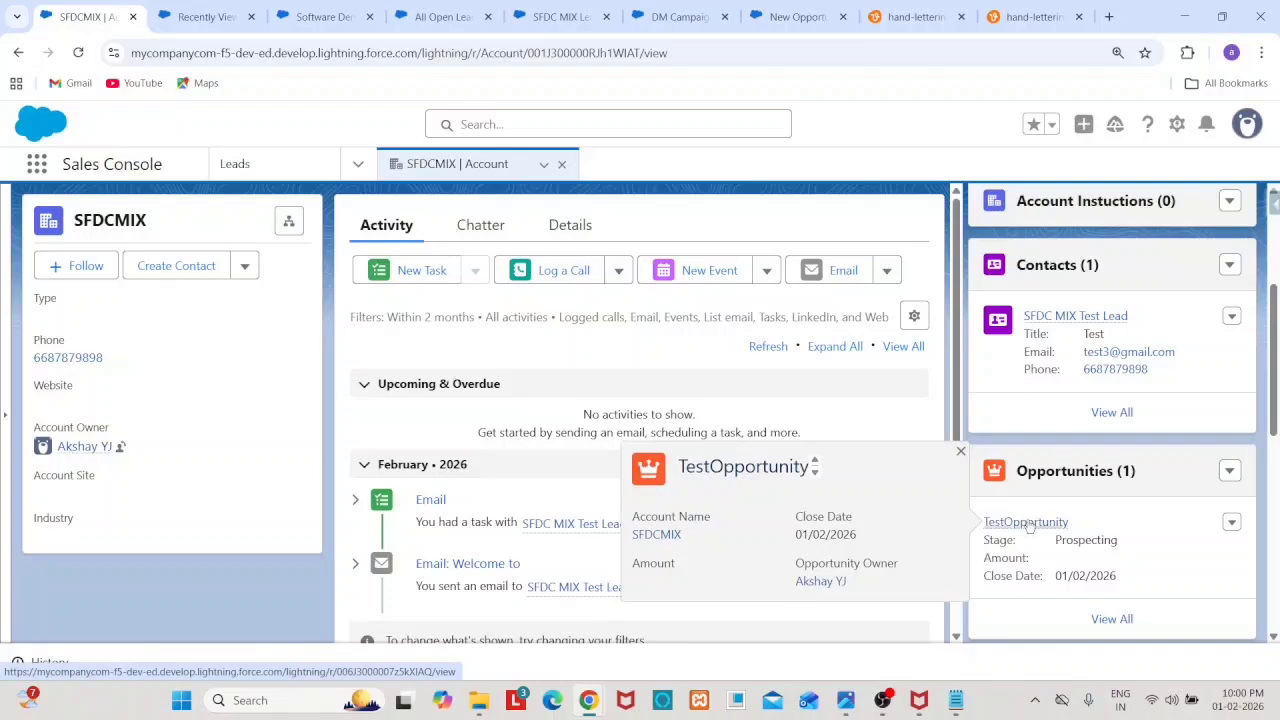
{"action": "left_click", "coordinate": [1030, 522]}
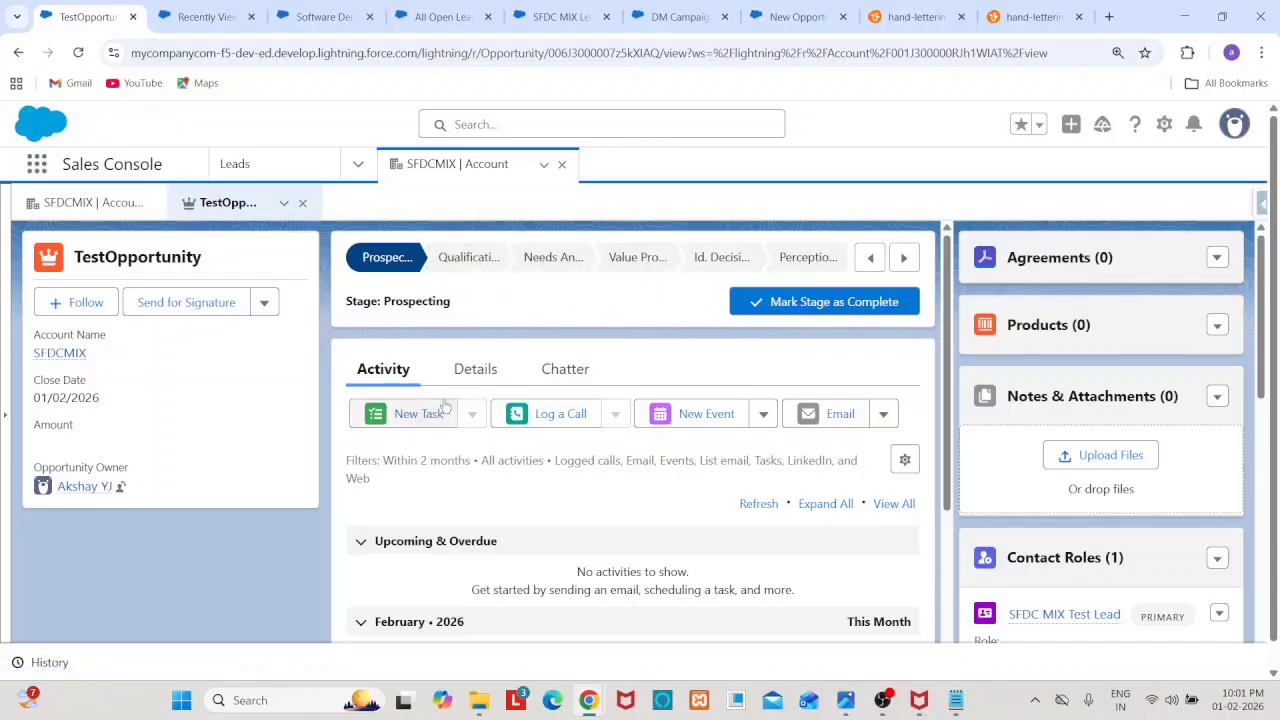
{"action": "left_click", "coordinate": [572, 372]}
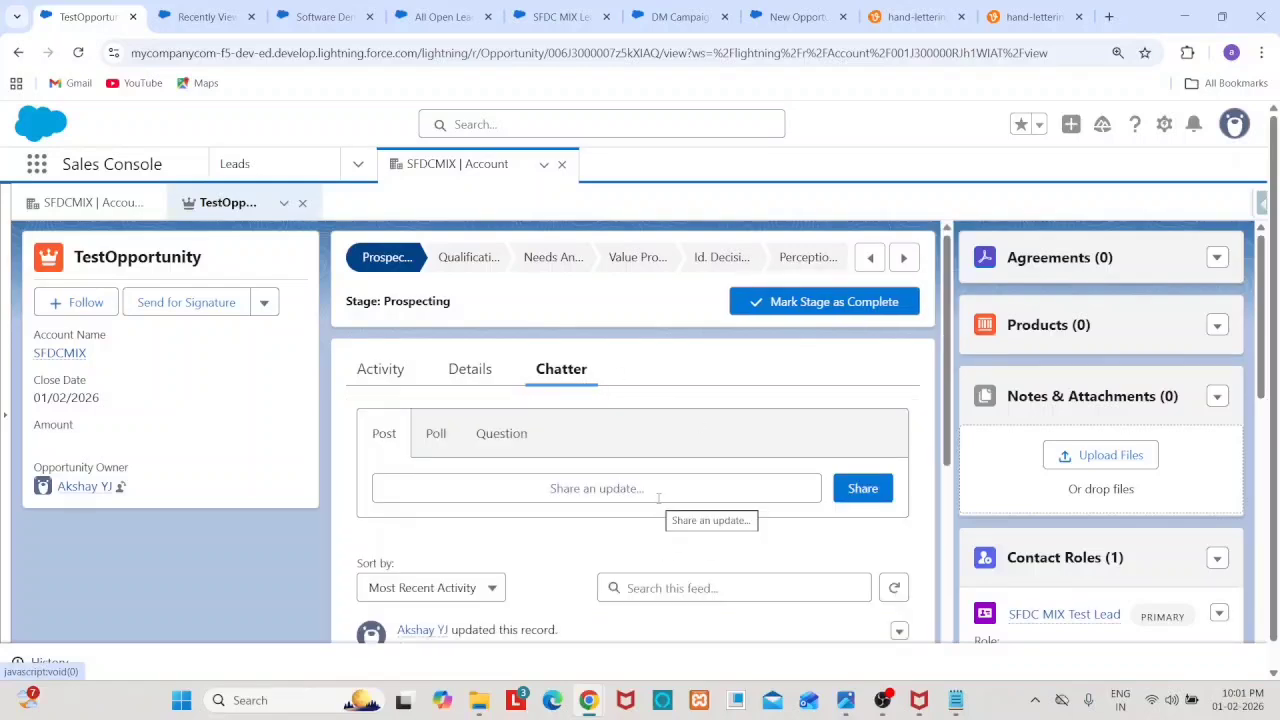
{"action": "left_click", "coordinate": [263, 304]}
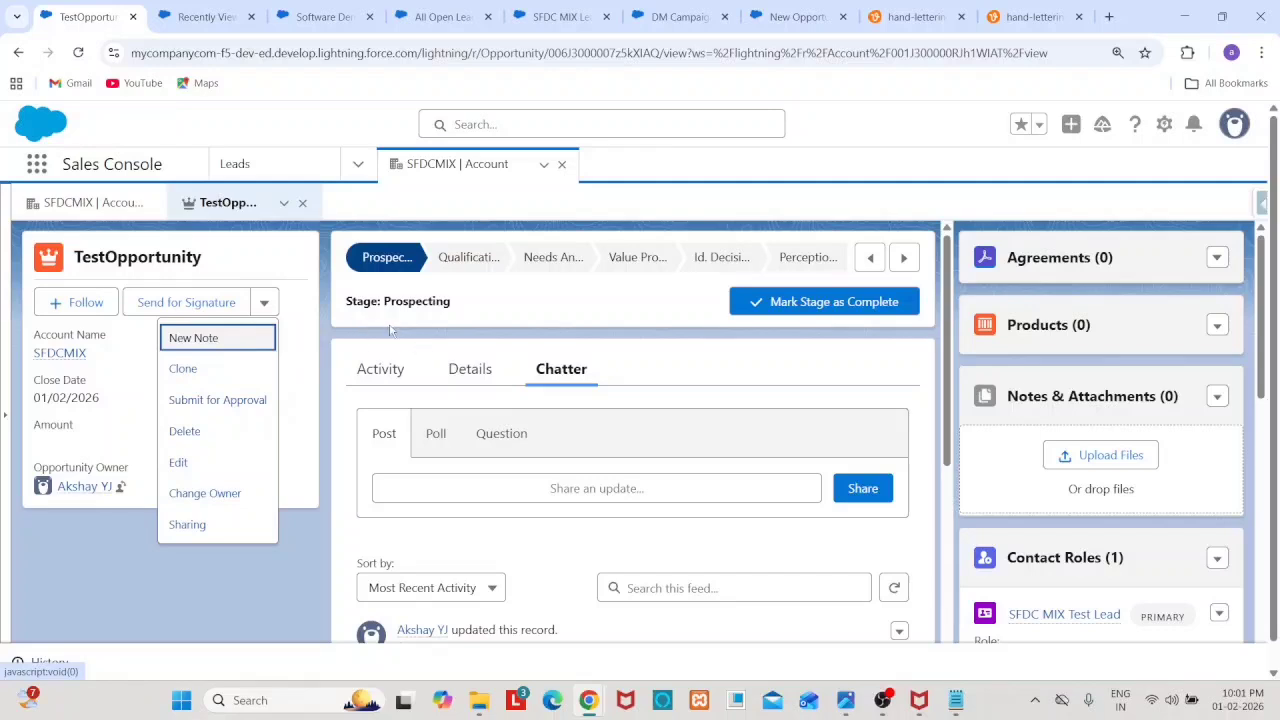
{"action": "left_click", "coordinate": [435, 343]}
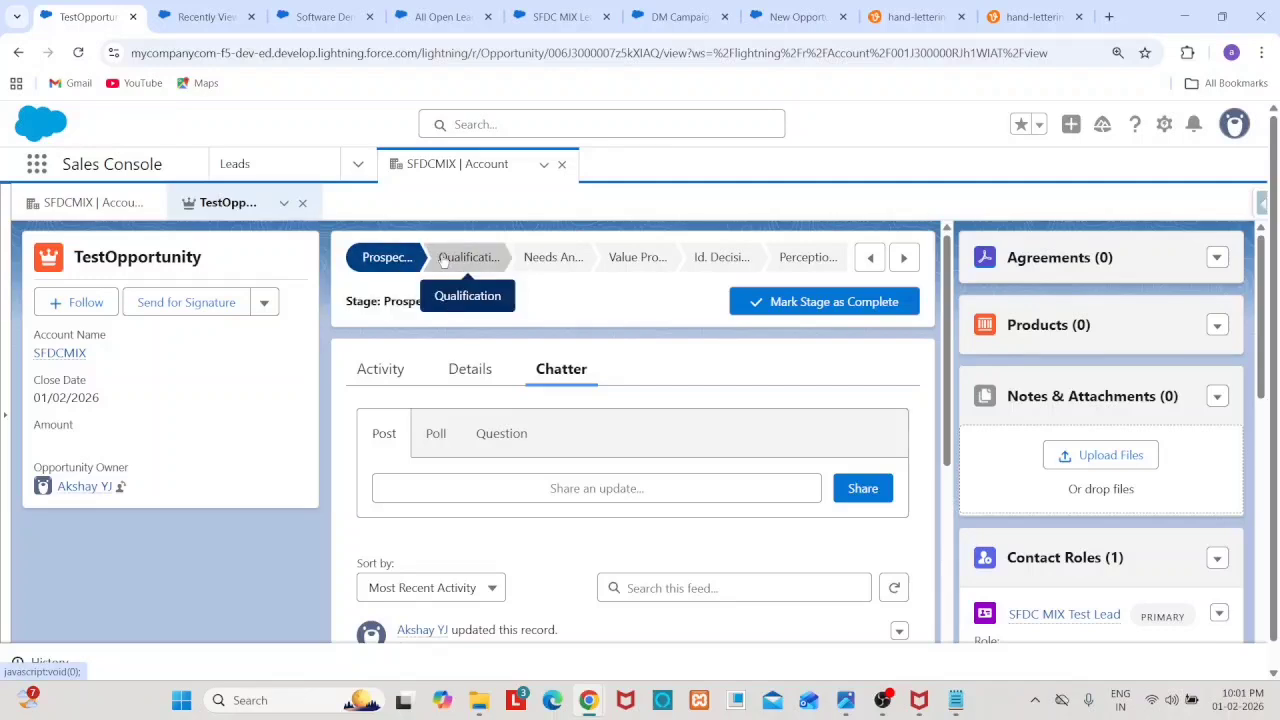
Step: Mark Needs Analysis as the current stage of TestOpportunity
{"action": "left_click", "coordinate": [531, 259]}
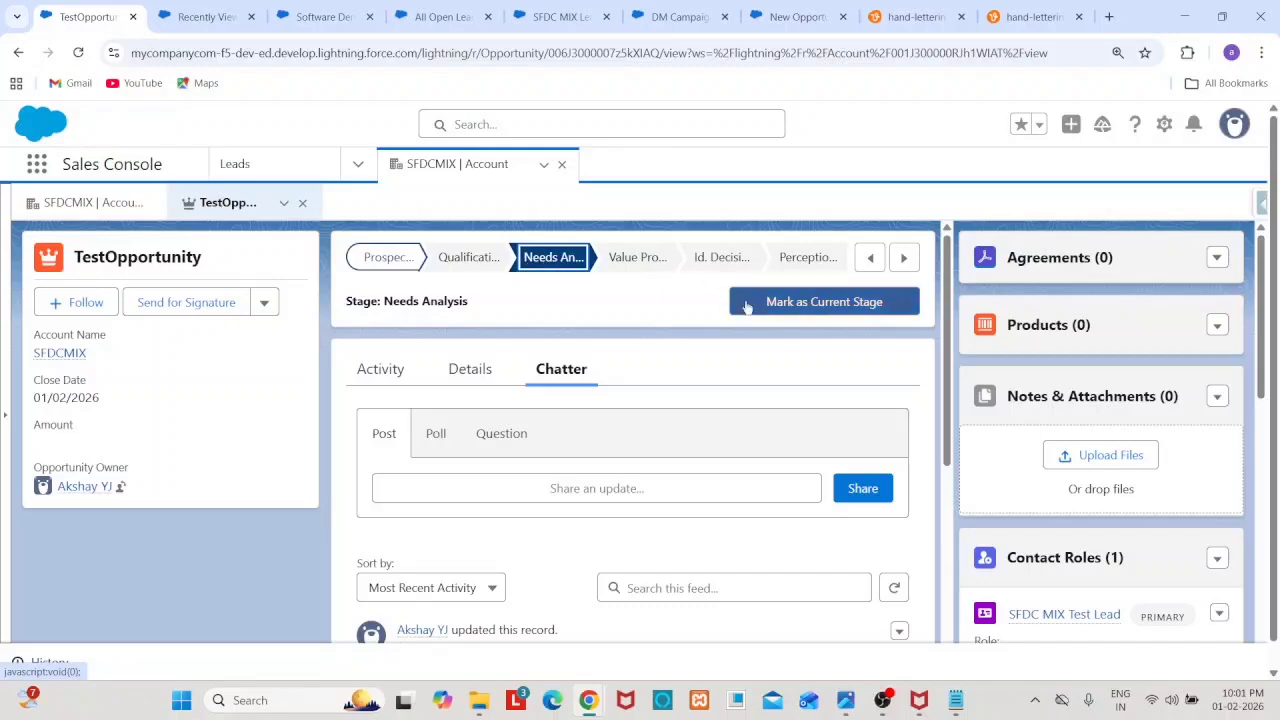
{"action": "left_click", "coordinate": [797, 310]}
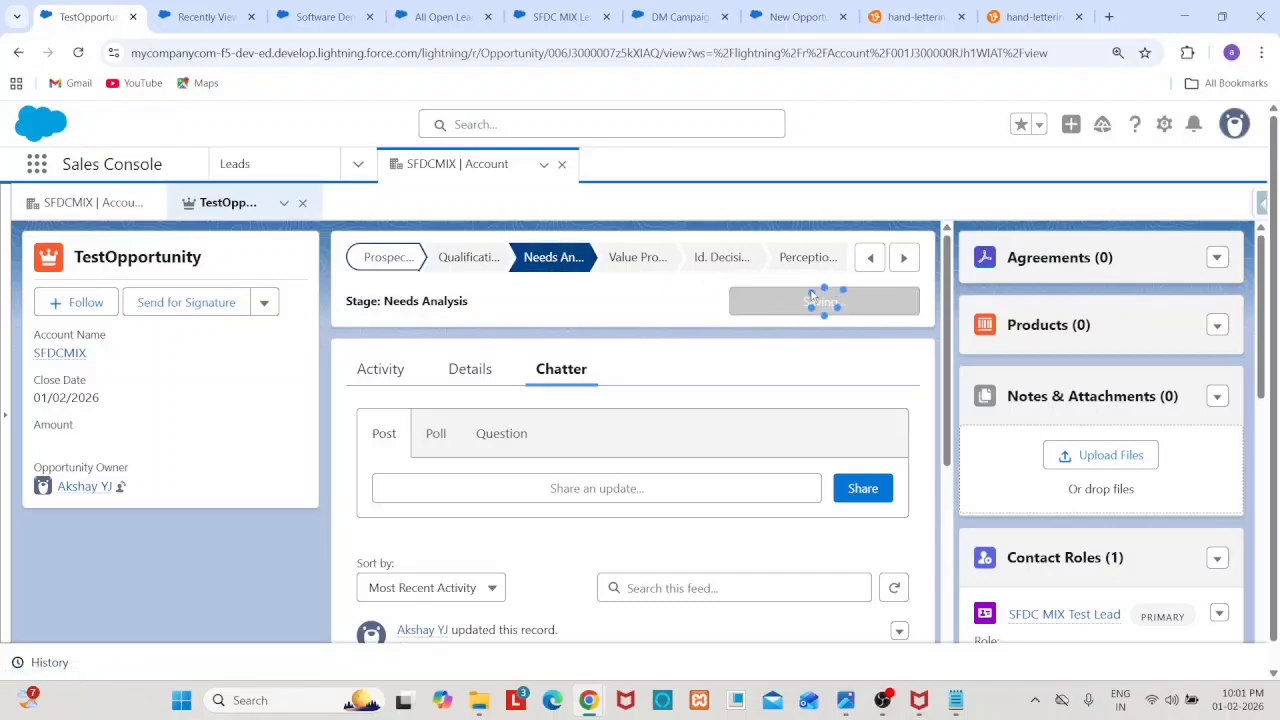
Step: Set the opportunity's amount to 100000, save it, and mark Negotiation/Review as the current stage
{"action": "left_click", "coordinate": [903, 259]}
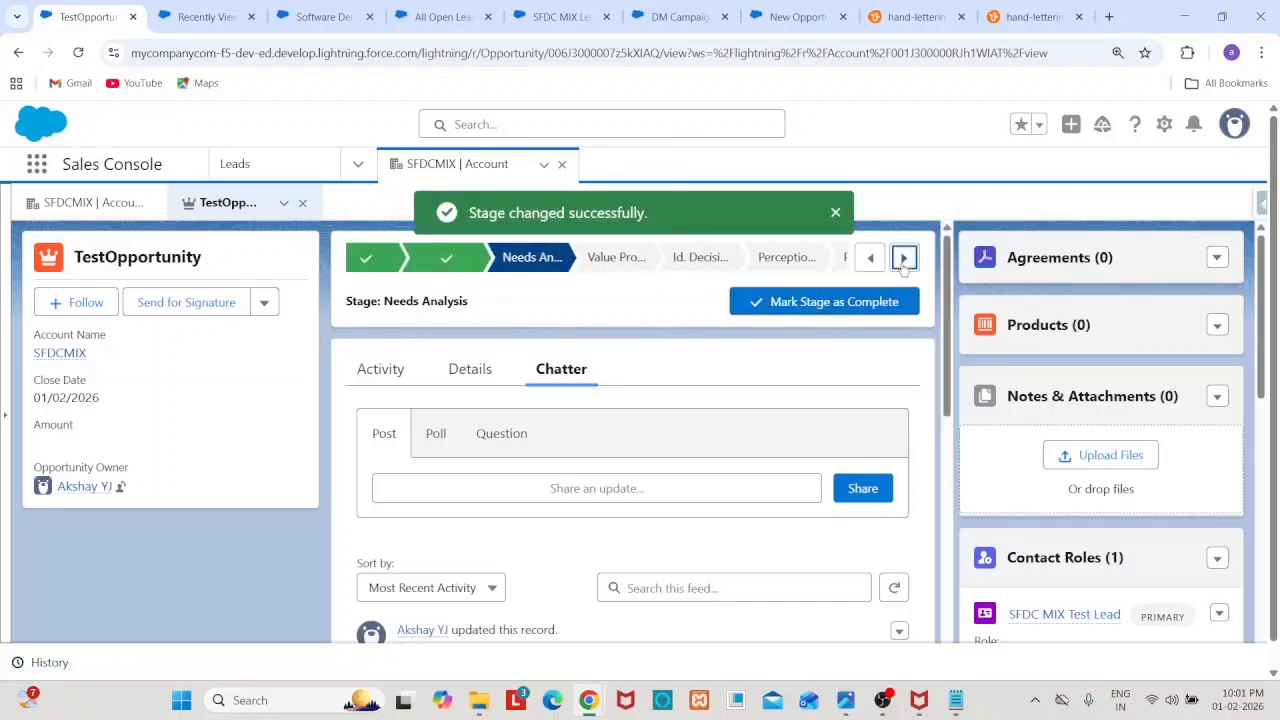
{"action": "left_click", "coordinate": [903, 259]}
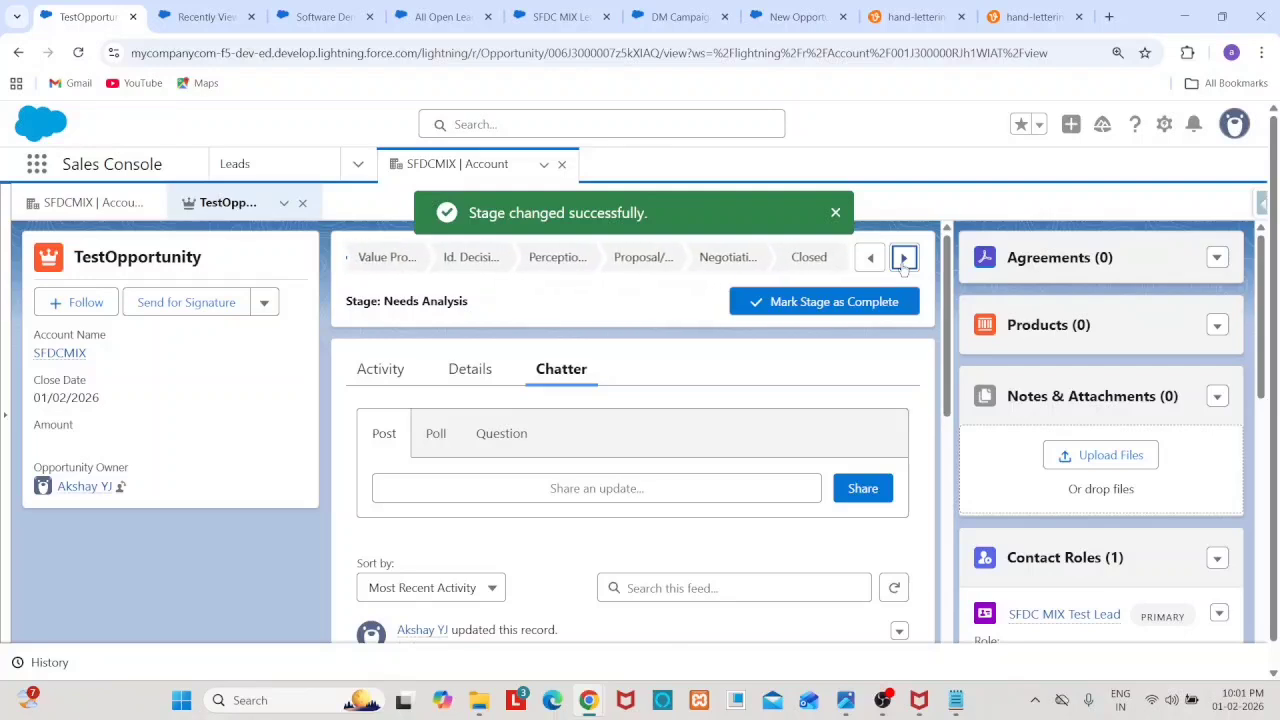
{"action": "left_click", "coordinate": [722, 259]}
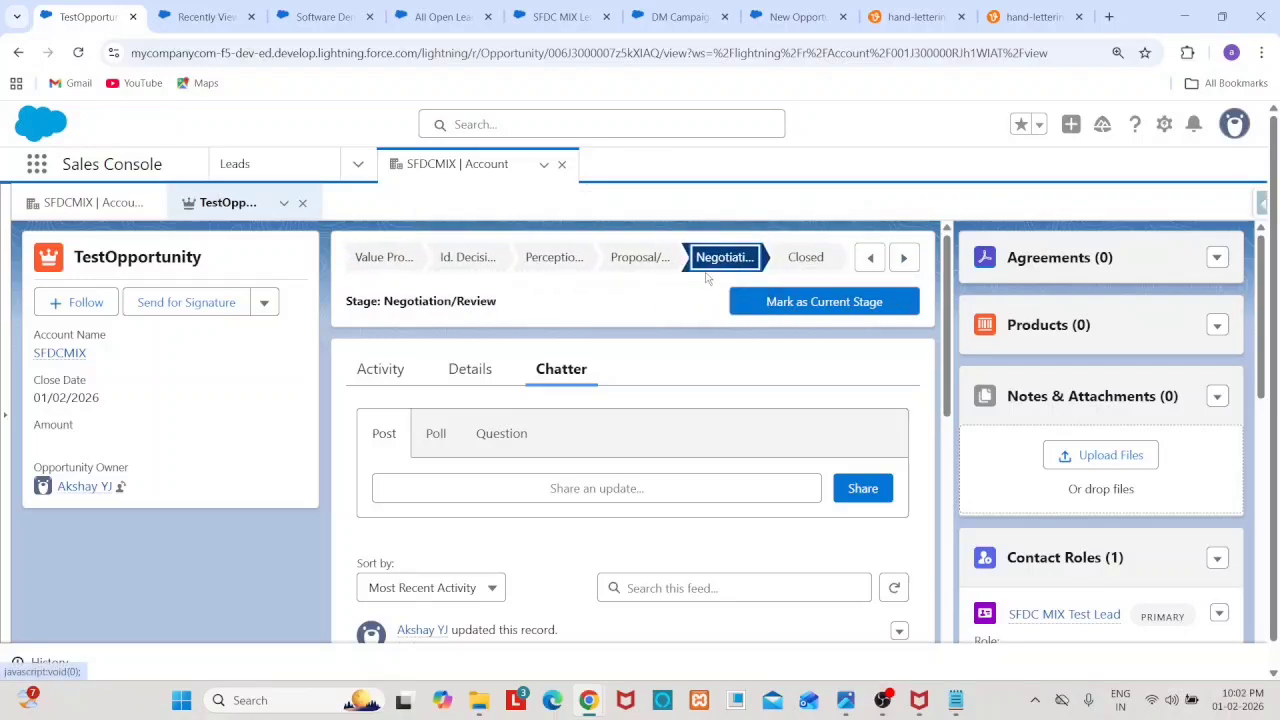
{"action": "left_click", "coordinate": [463, 387]}
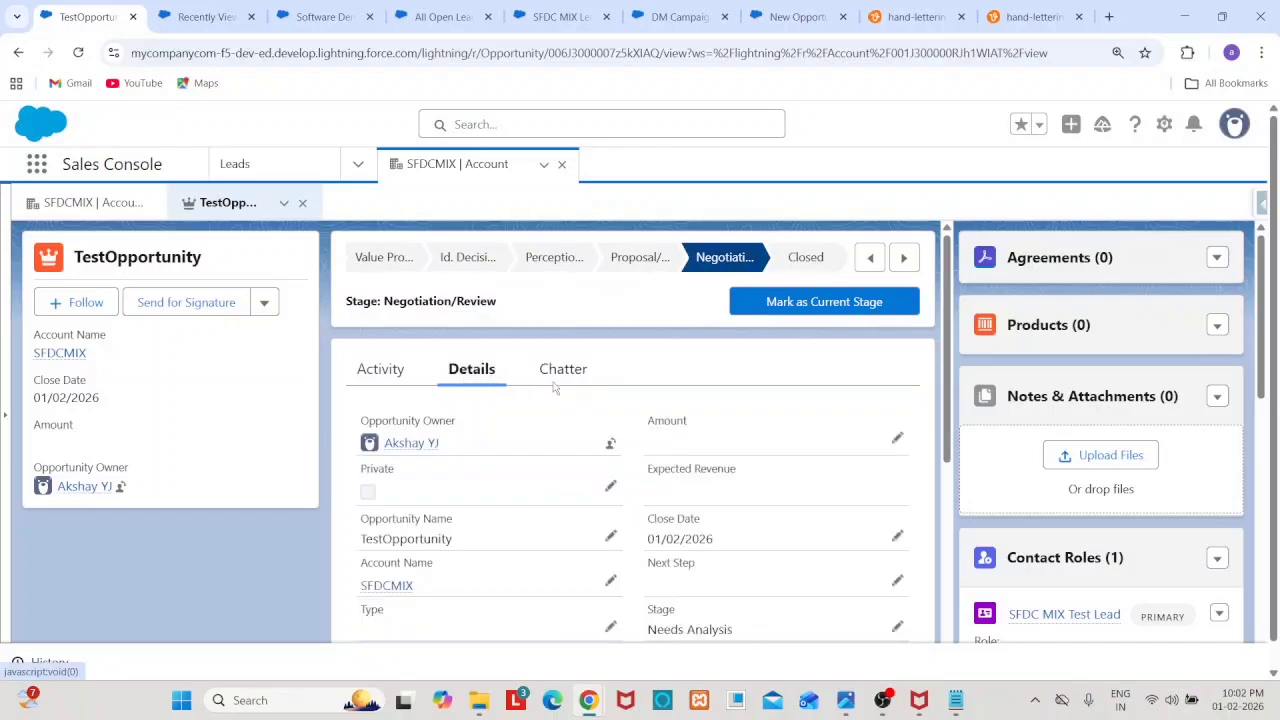
{"action": "left_click", "coordinate": [897, 438]}
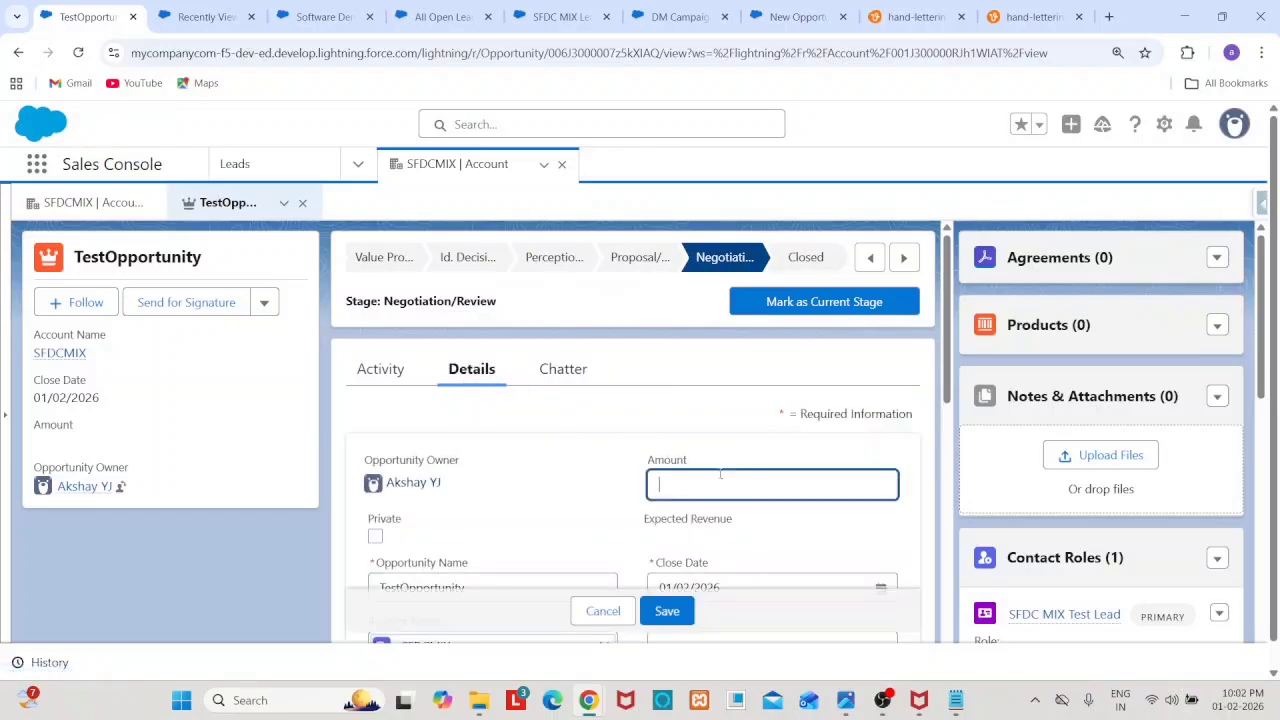
{"action": "type", "text": "100000"}
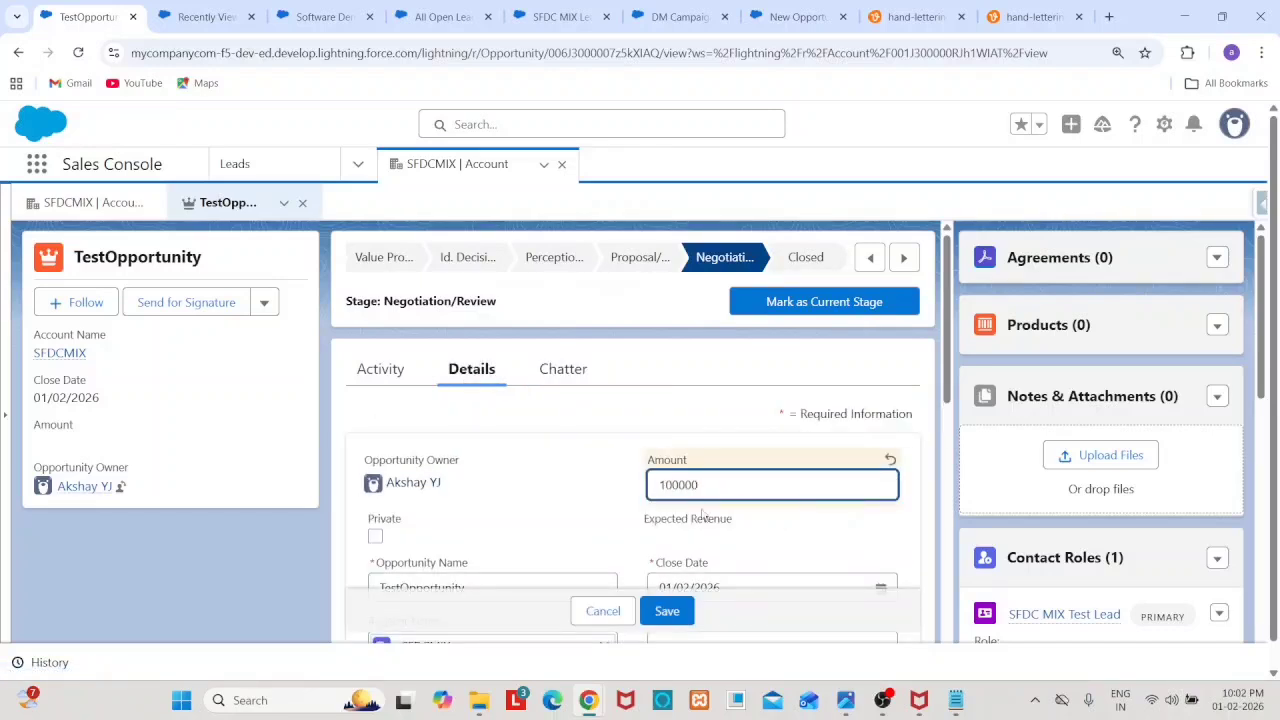
{"action": "left_click", "coordinate": [666, 610]}
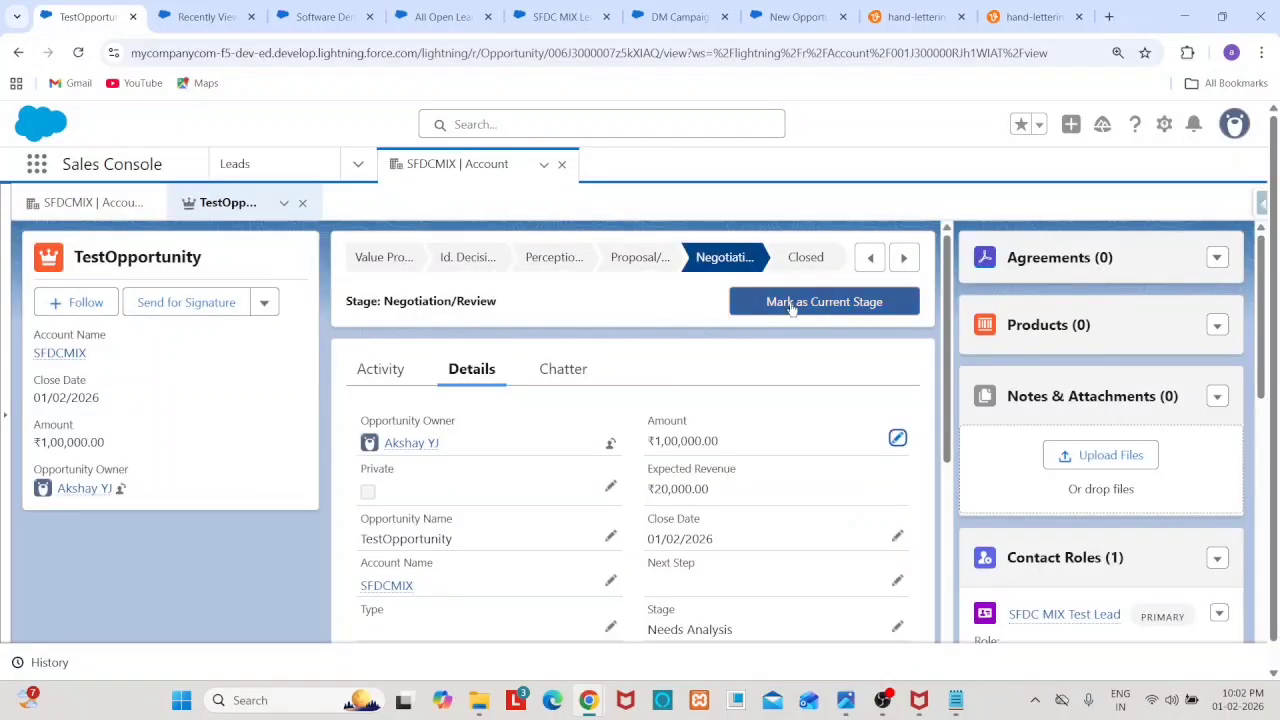
{"action": "left_click", "coordinate": [790, 304]}
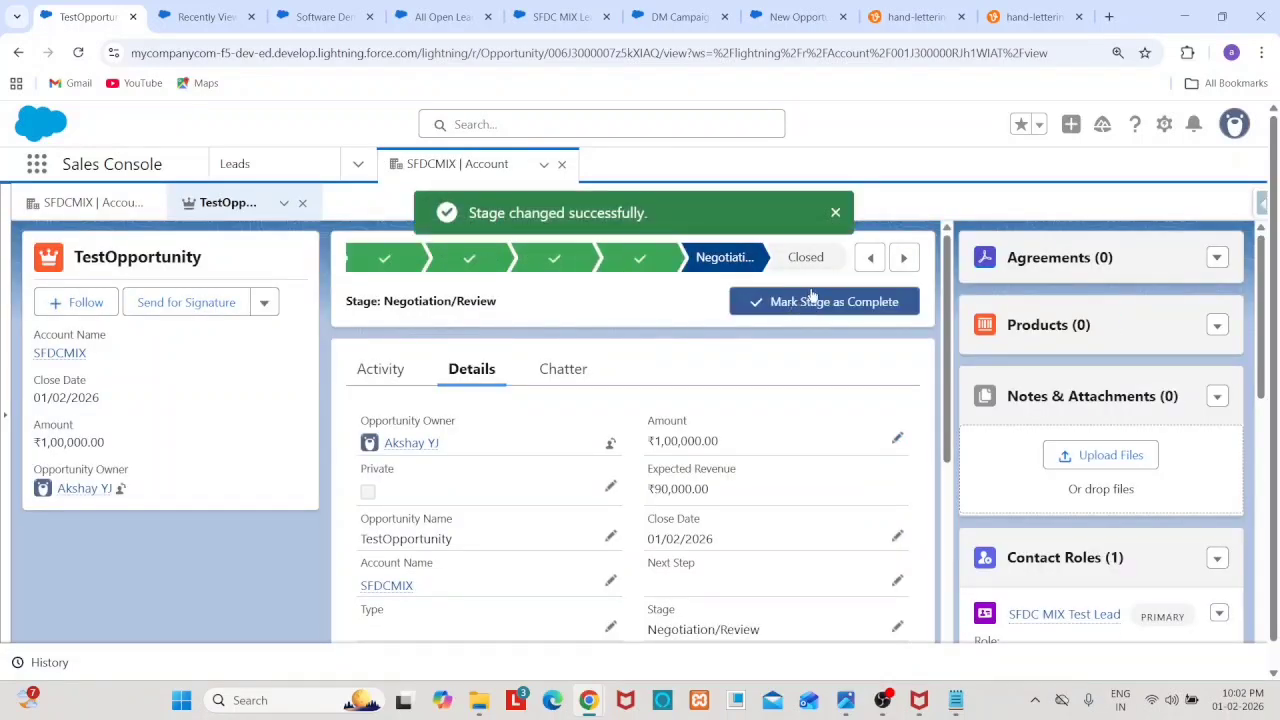
Step: Close the opportunity with the stage Closed Won and save it
{"action": "left_click", "coordinate": [822, 276]}
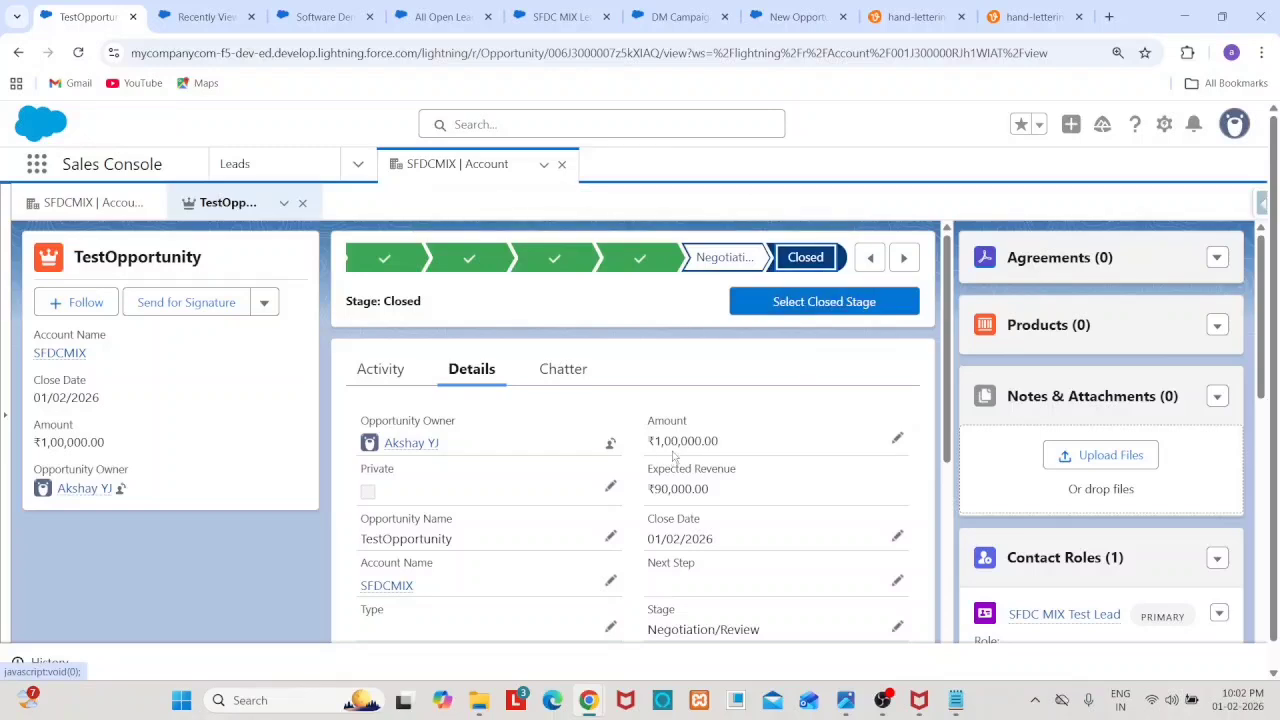
{"action": "left_click", "coordinate": [810, 312]}
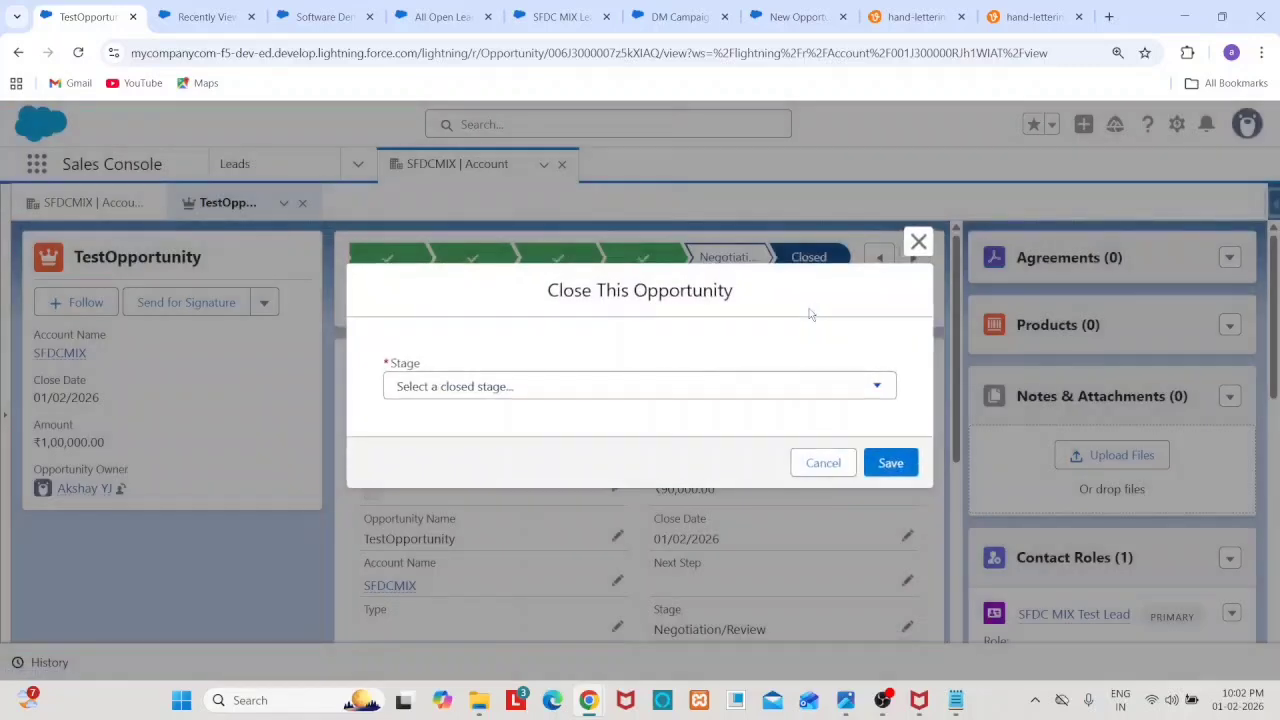
{"action": "left_click", "coordinate": [545, 386]}
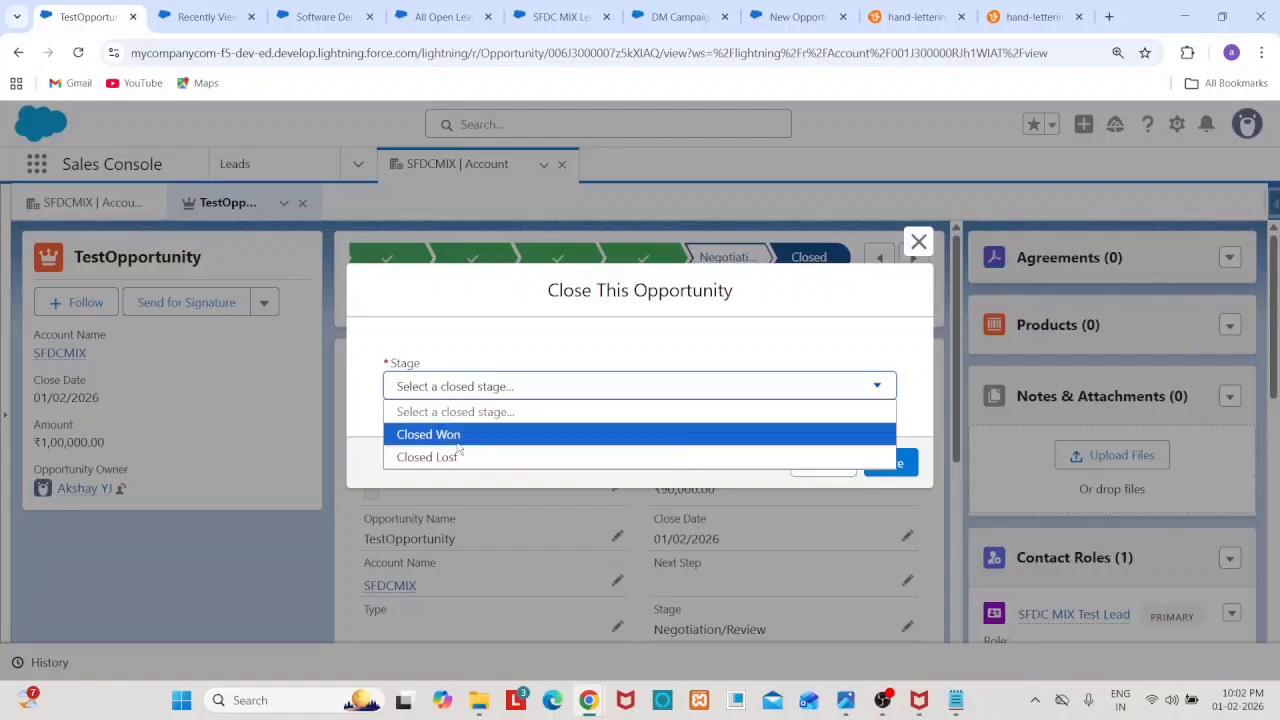
{"action": "left_click", "coordinate": [457, 446]}
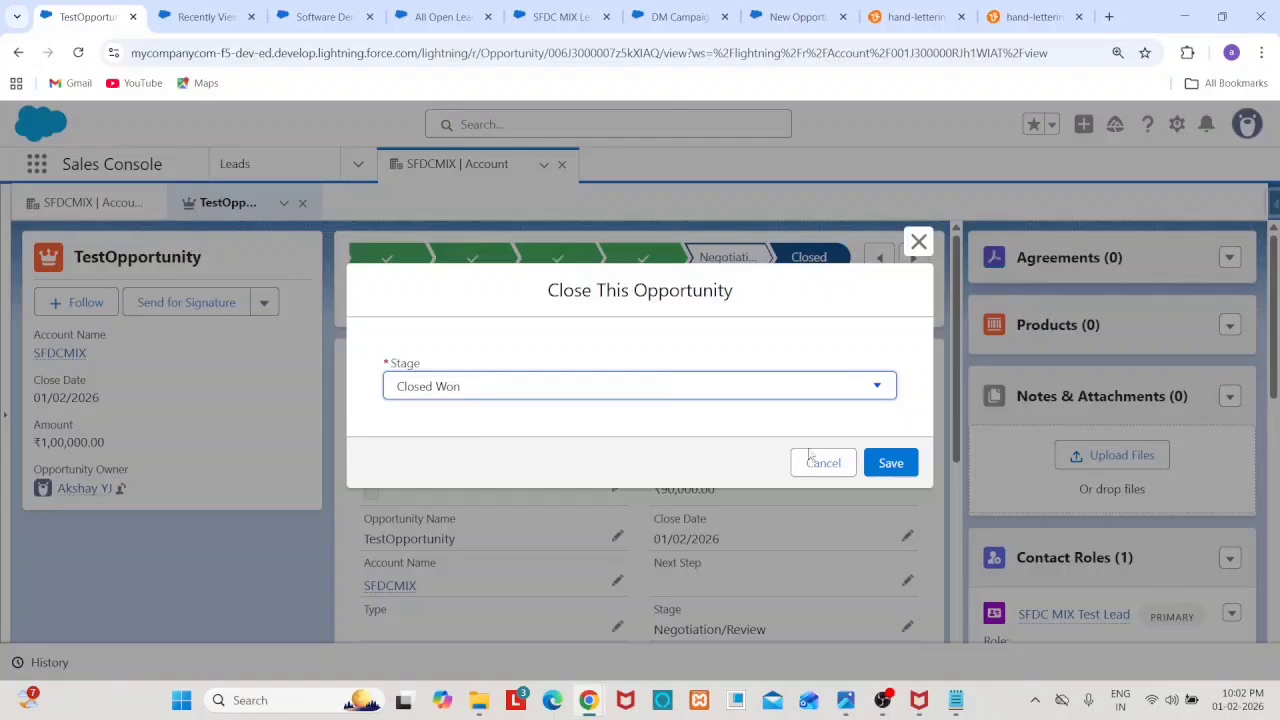
{"action": "left_click", "coordinate": [900, 476]}
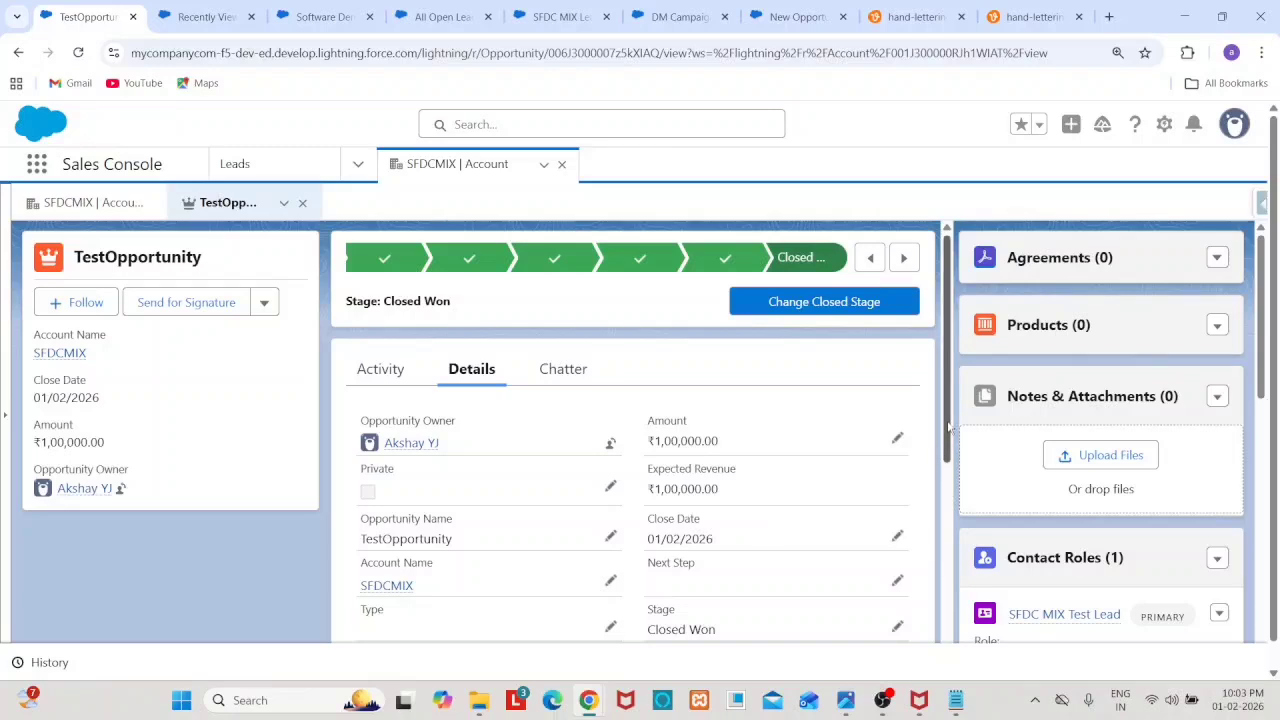
{"action": "left_click_drag", "start_coordinate": [948, 428], "coordinate": [940, 359]}
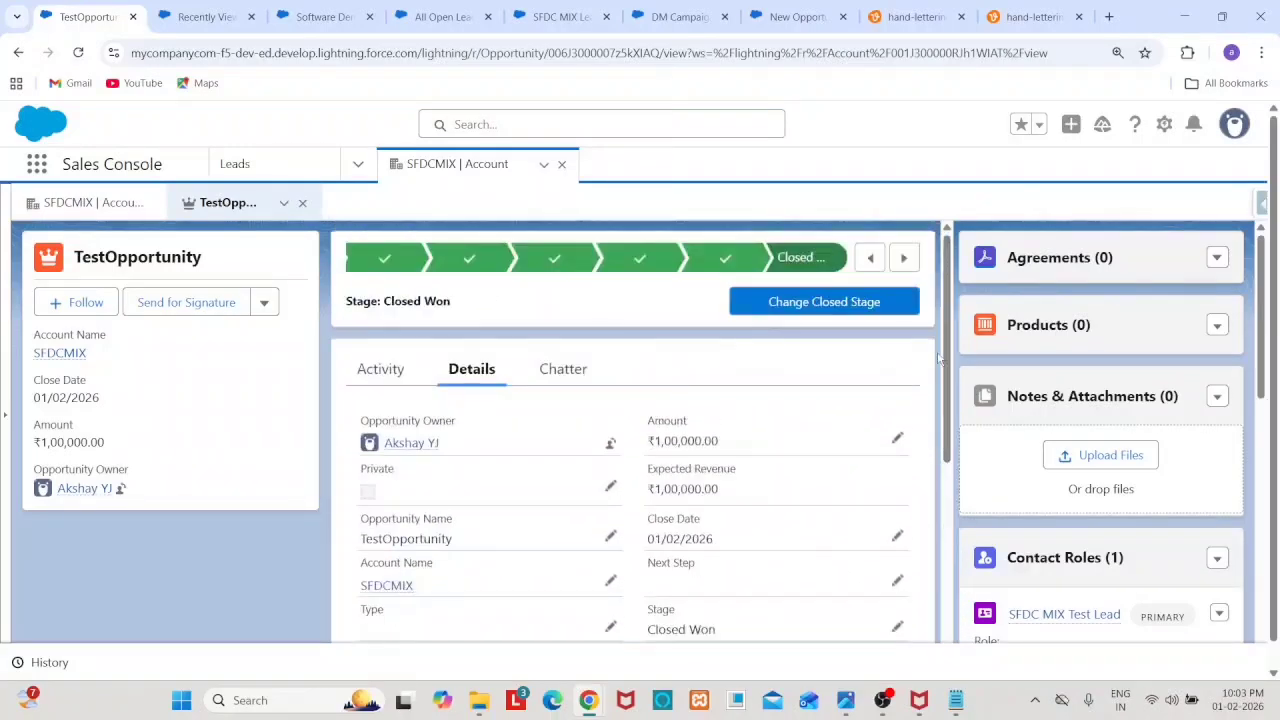